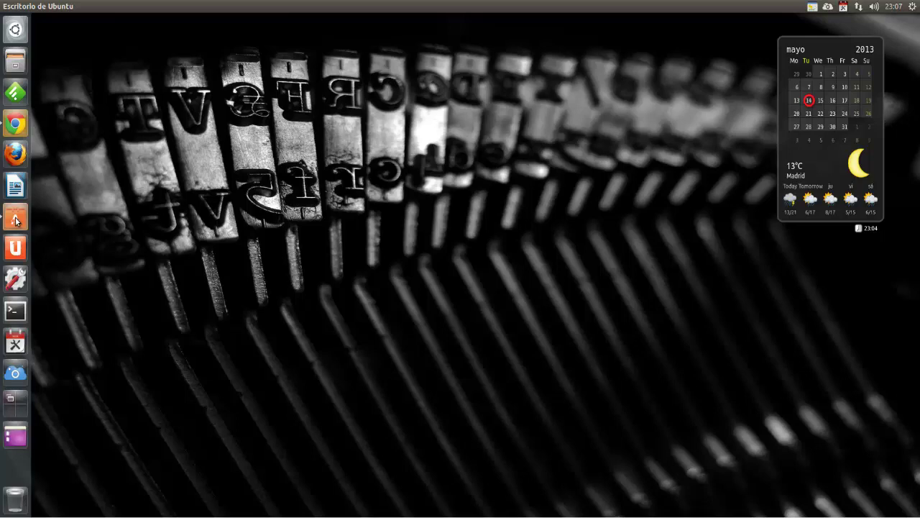
- Open the Ubuntu Software Center and look through the full list of previous purchases
click(16, 221)
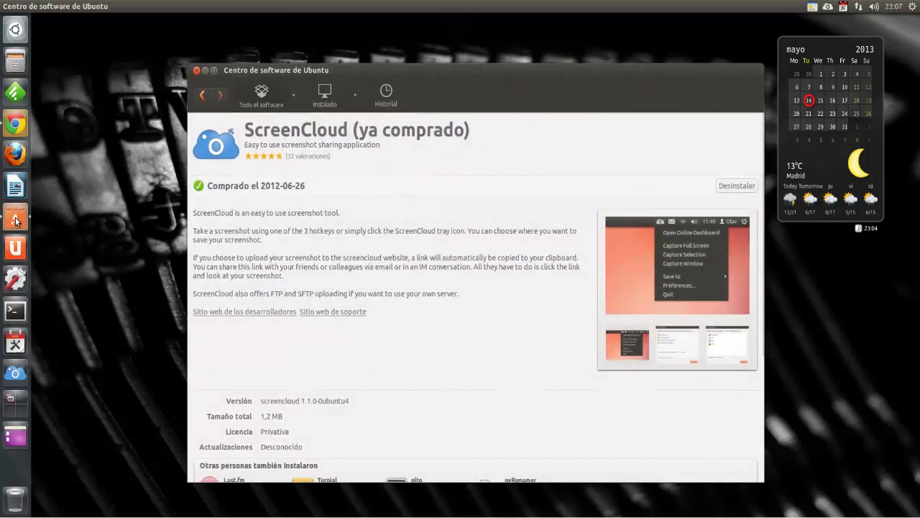
click(204, 96)
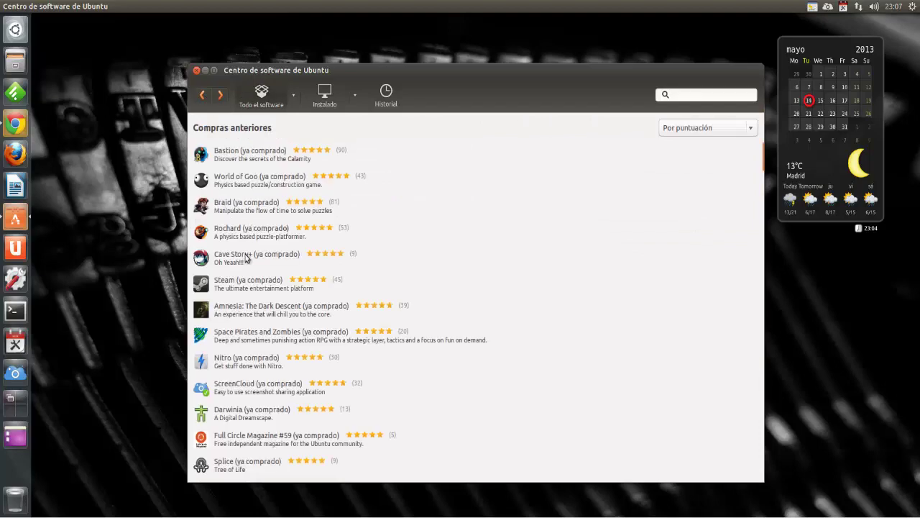
scroll(245, 255, down, 20)
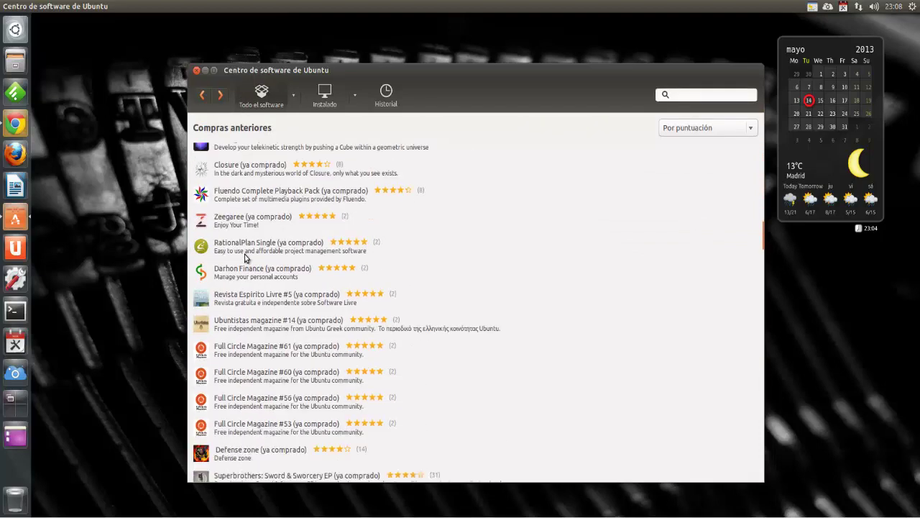
scroll(245, 255, down, 20)
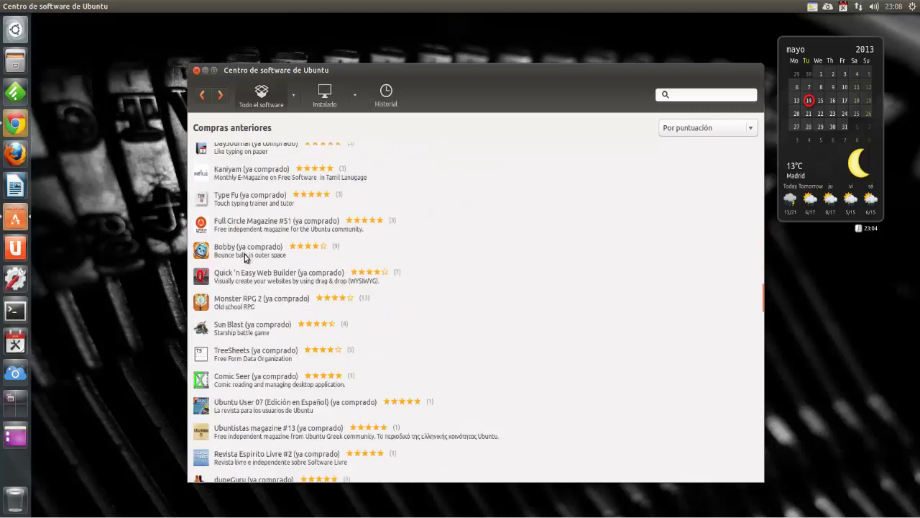
scroll(245, 258, down, 20)
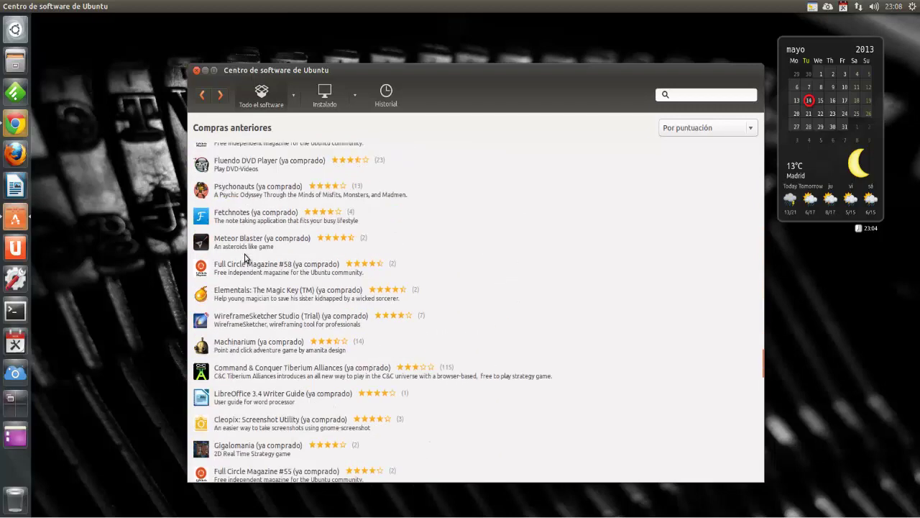
scroll(244, 257, down, 20)
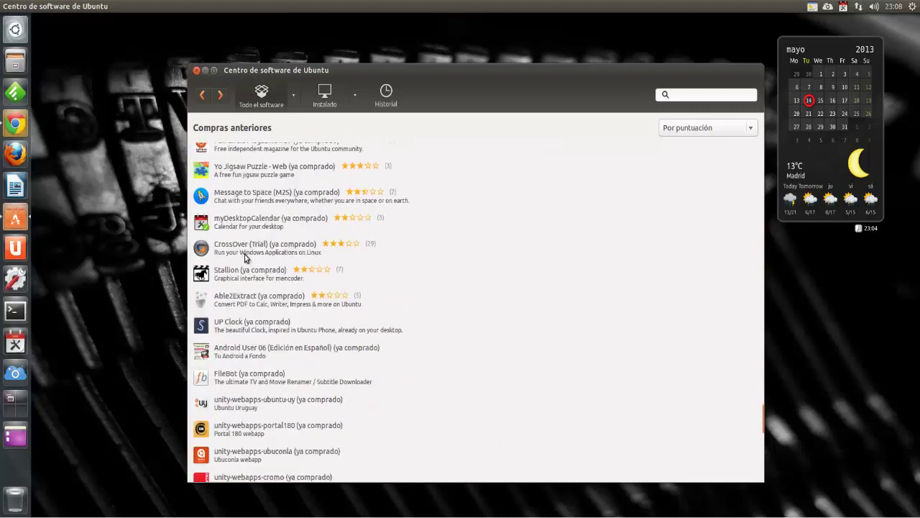
scroll(245, 256, down, 20)
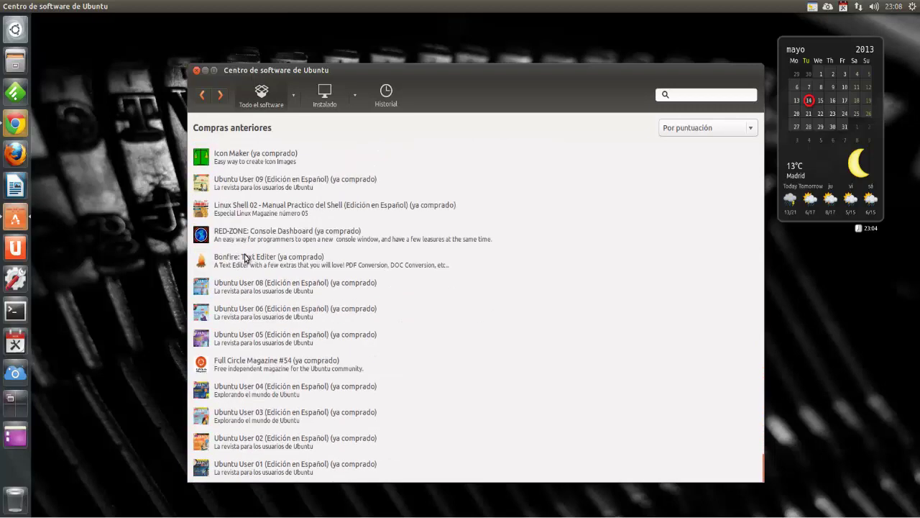
scroll(244, 257, up, 20)
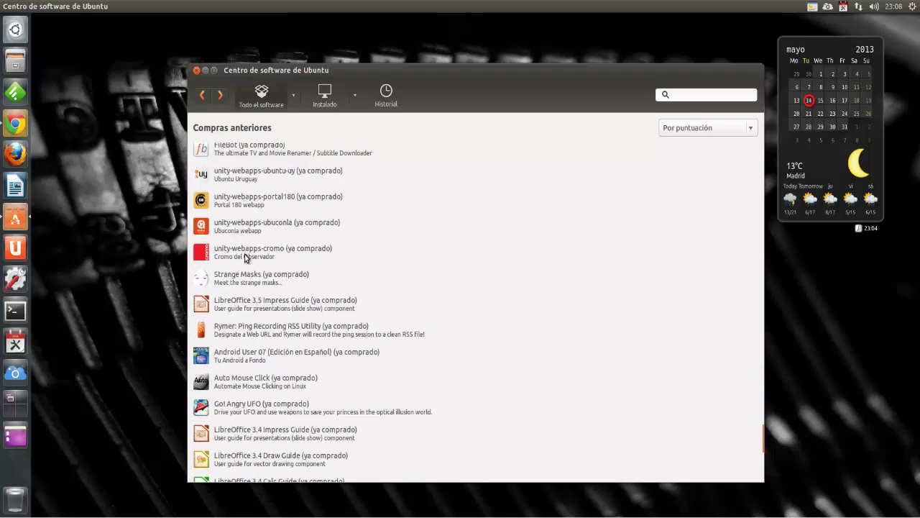
scroll(244, 257, up, 20)
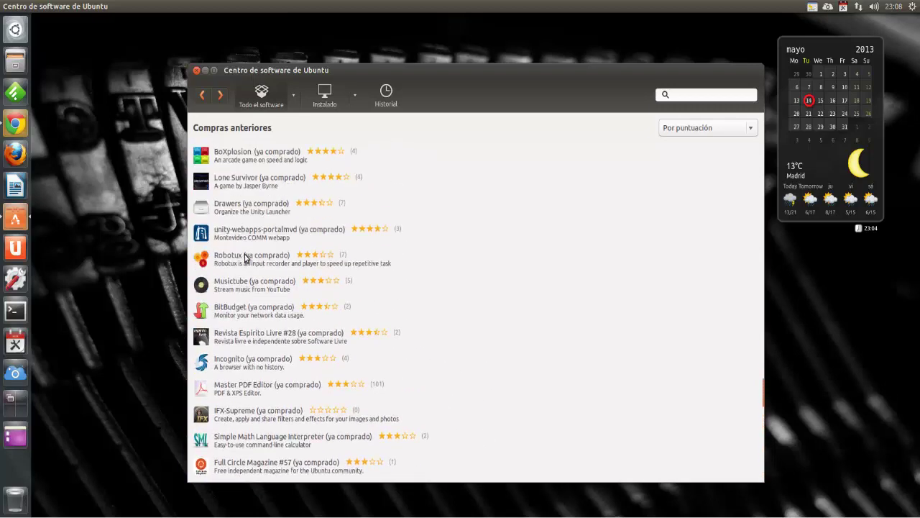
scroll(244, 257, up, 20)
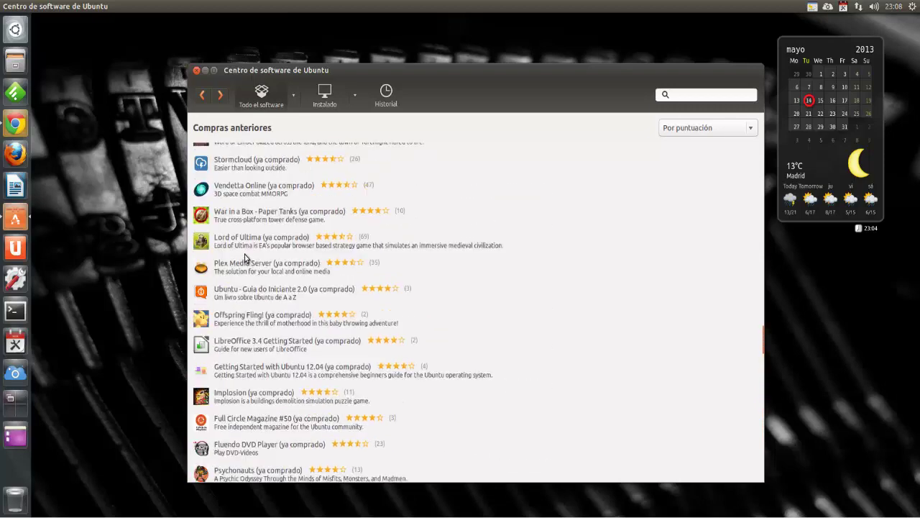
scroll(244, 257, up, 10)
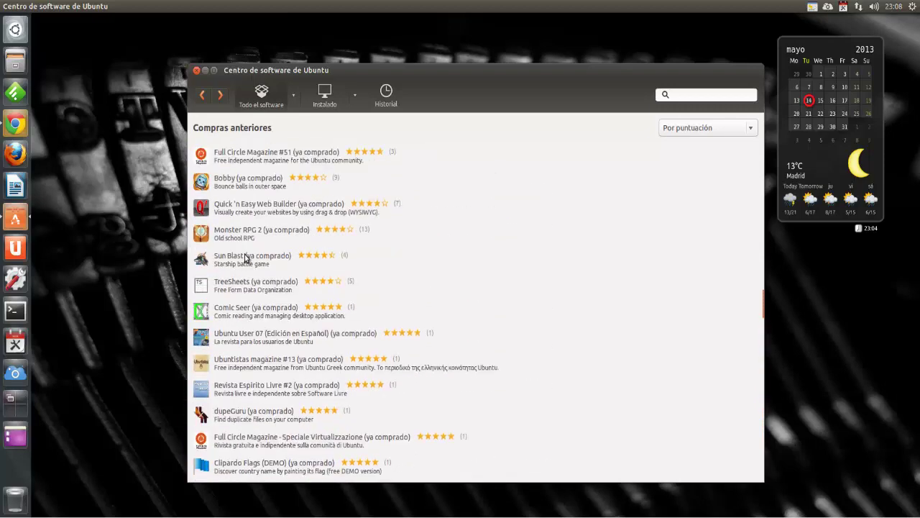
scroll(245, 258, up, 5)
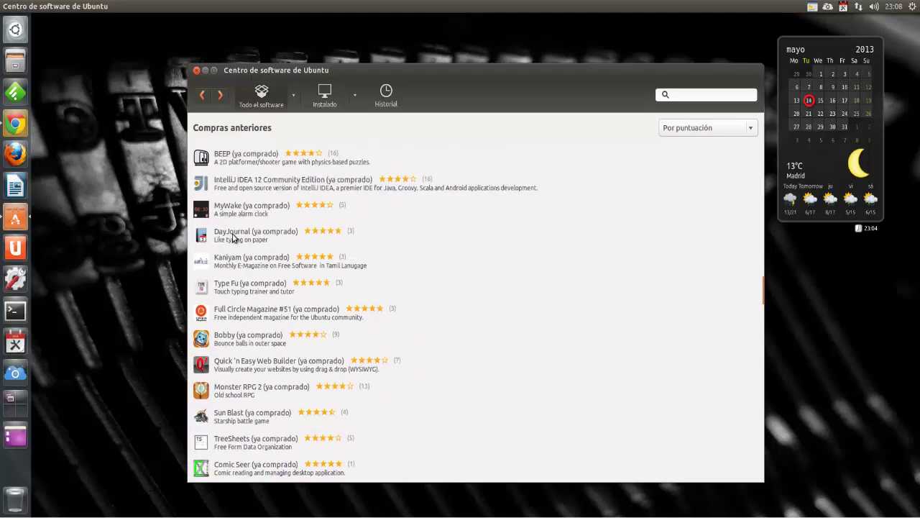
- View the details page of DayJournal and return to the previous purchases
click(233, 237)
double_click(232, 238)
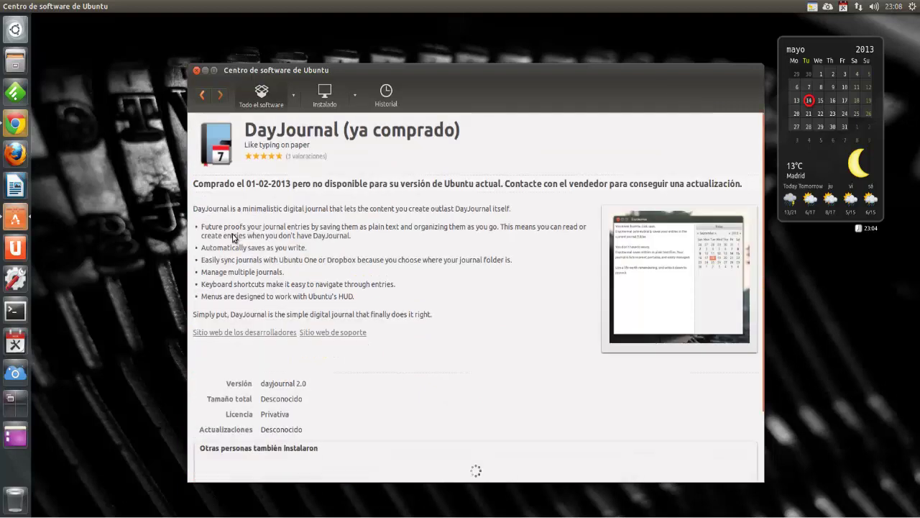
click(202, 95)
- Find myDesktopCalendar among the previous purchases and open its details page
scroll(220, 208, down, 5)
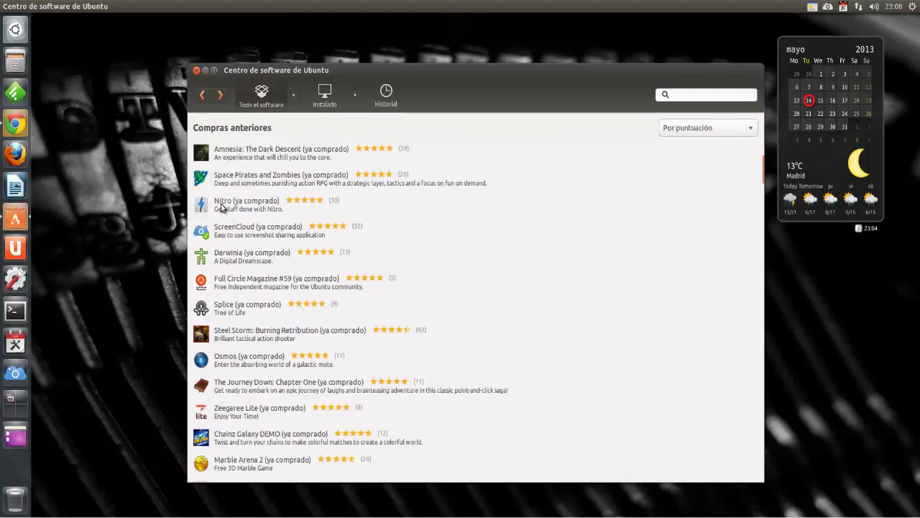
scroll(220, 207, down, 4)
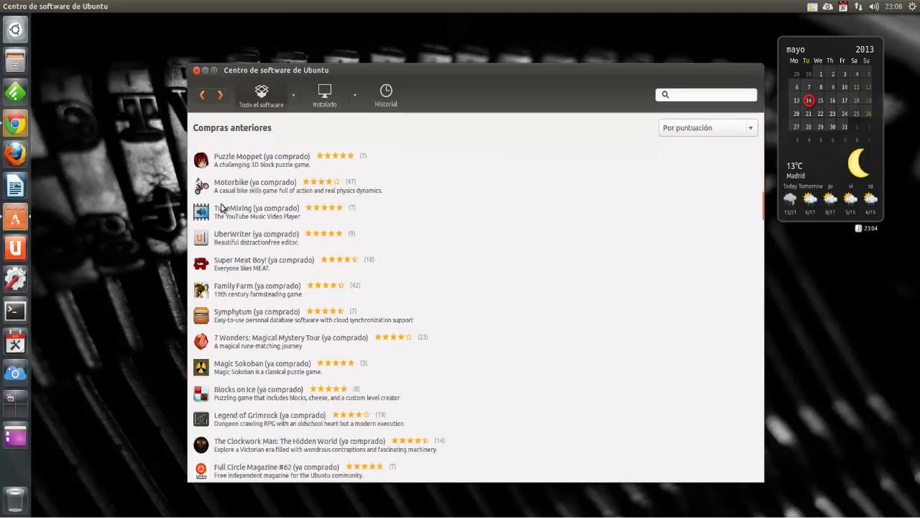
scroll(222, 208, down, 4)
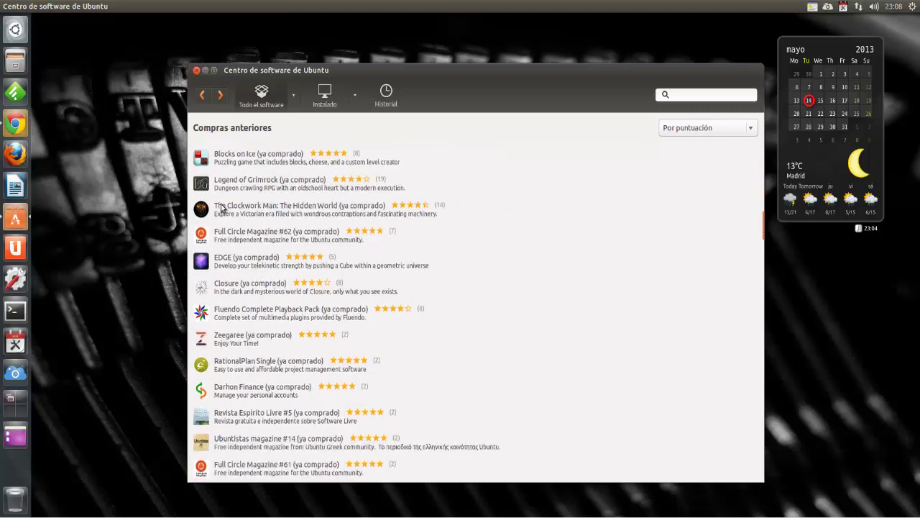
scroll(222, 208, down, 2)
scroll(221, 208, down, 4)
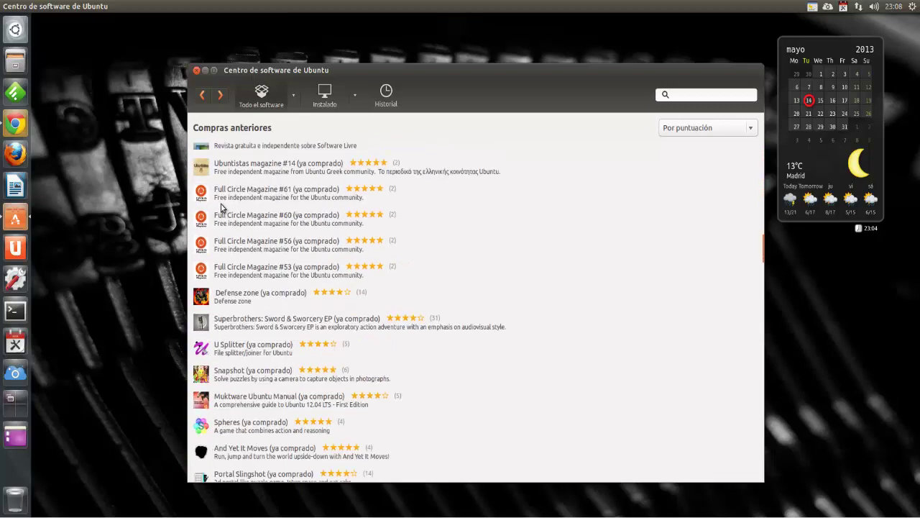
scroll(222, 207, down, 2)
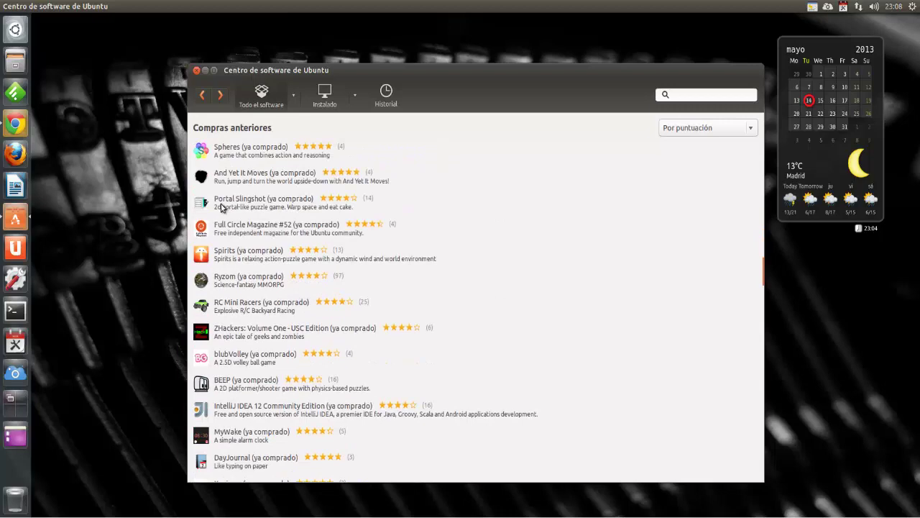
scroll(222, 207, down, 5)
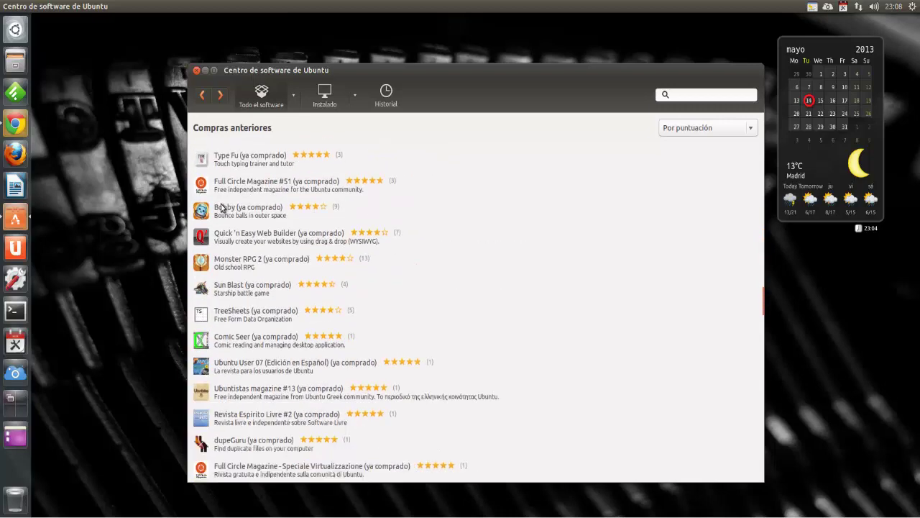
scroll(221, 208, down, 9)
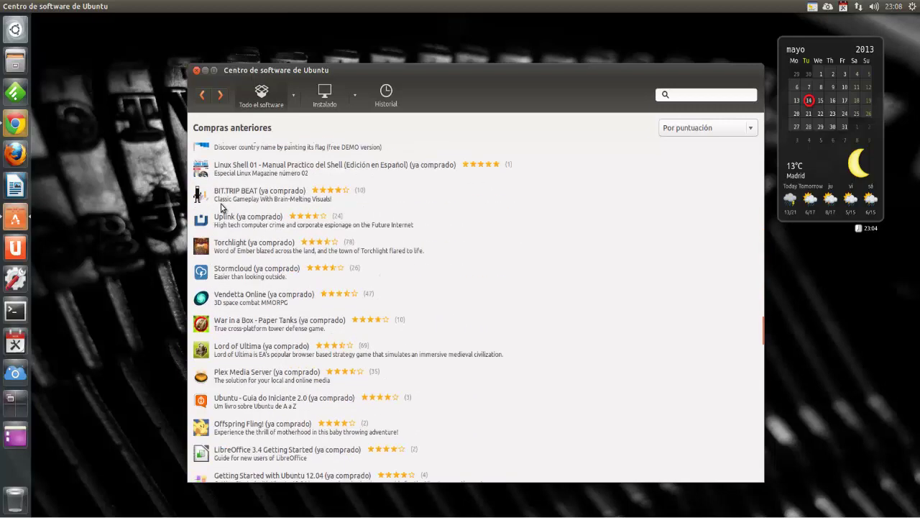
scroll(222, 208, down, 2)
scroll(222, 208, down, 7)
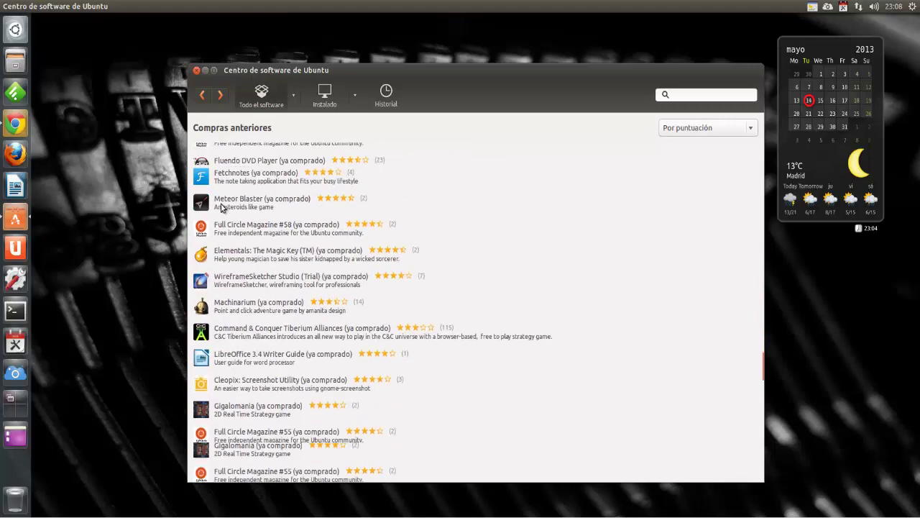
scroll(222, 208, down, 2)
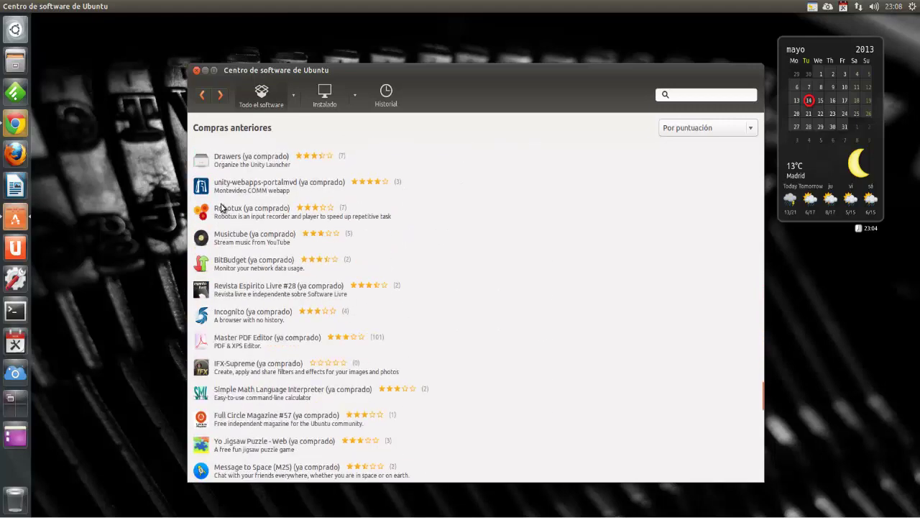
scroll(222, 208, down, 2)
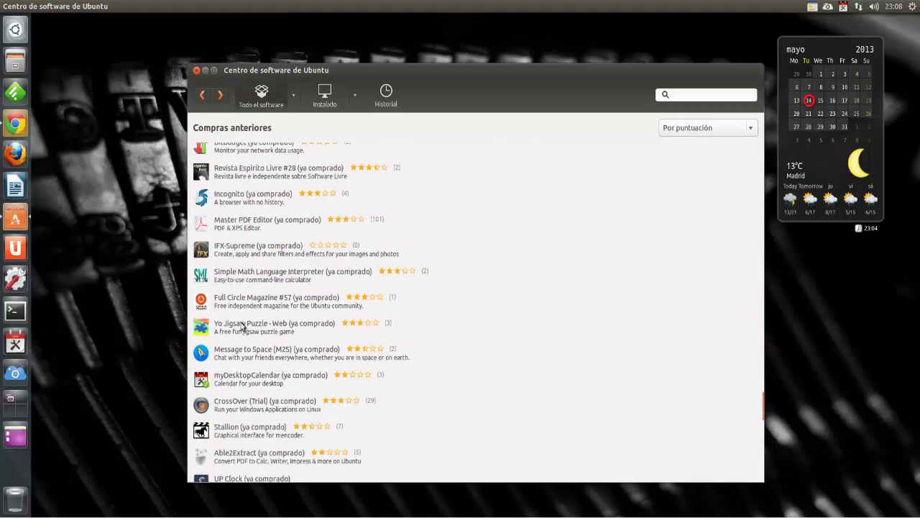
double_click(234, 376)
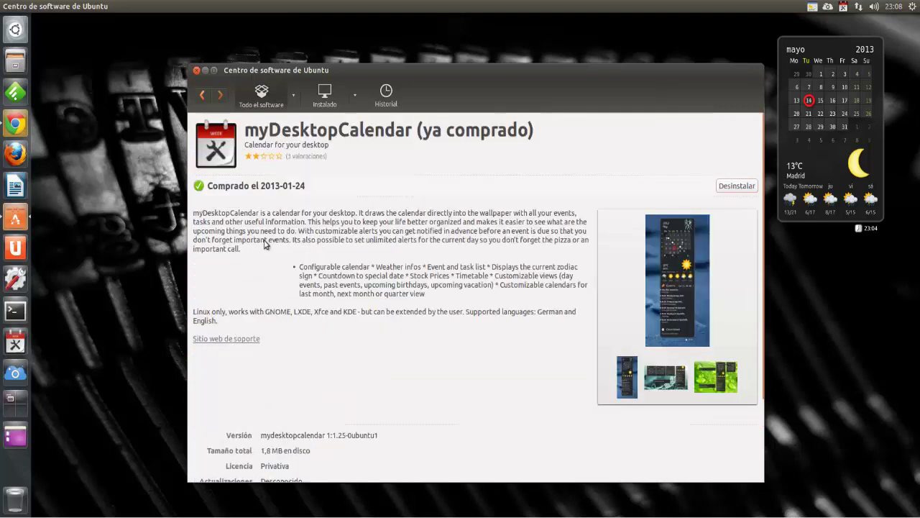
- Minimize the Software Center, view the myDesktopCalendar page of the Ubuntu apps directory in Chrome, and return to the desktop
click(205, 71)
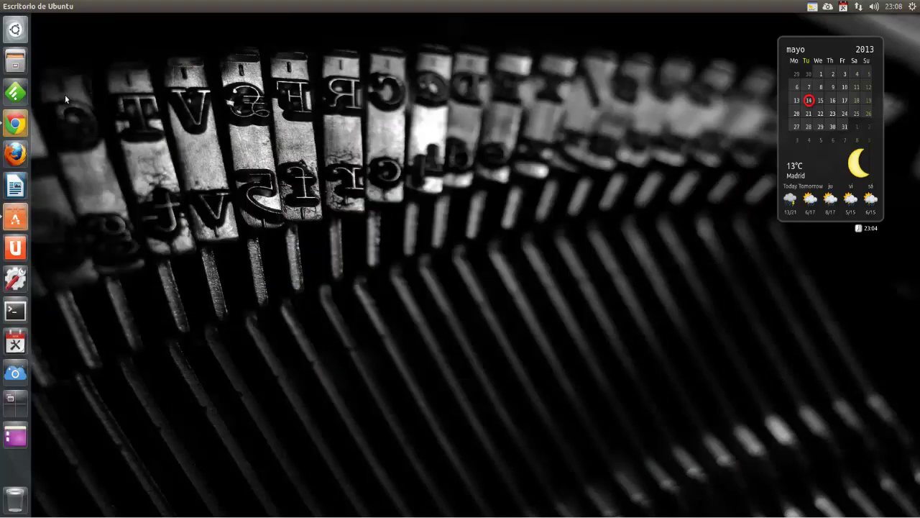
click(15, 123)
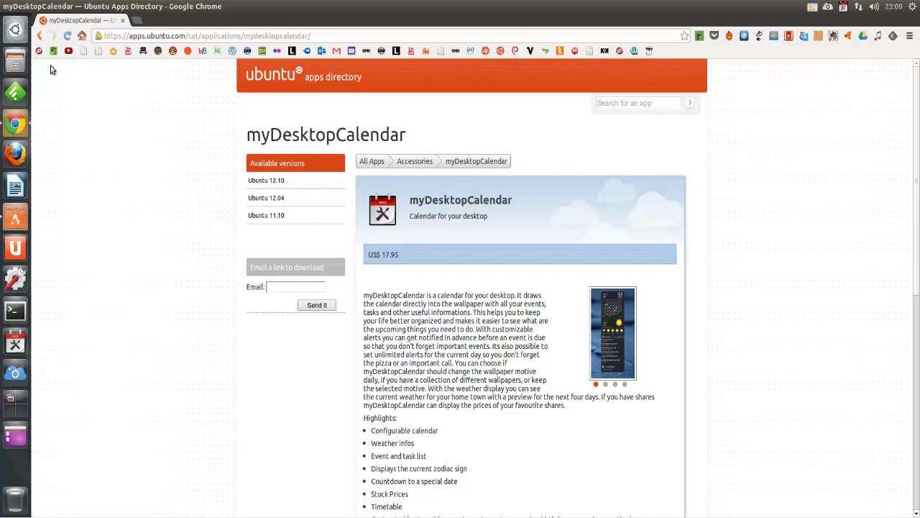
click(16, 6)
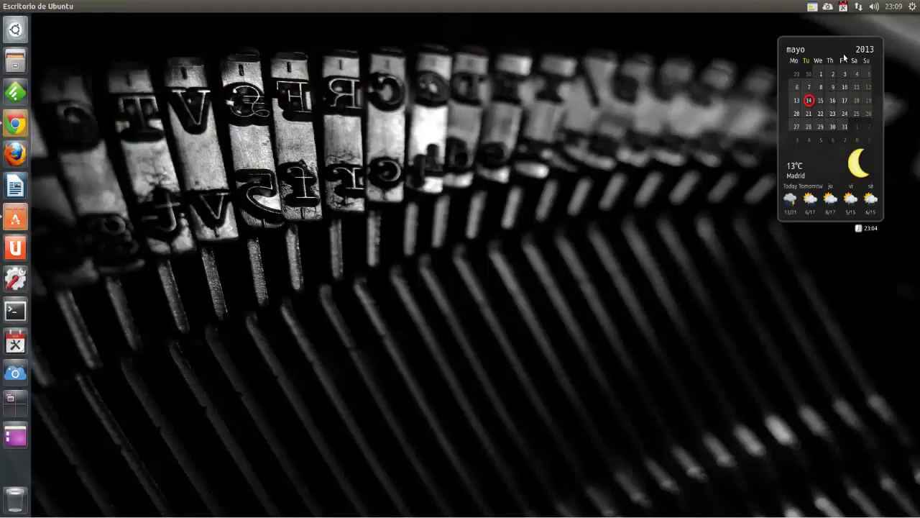
- Open the myDesktopCalendar options and show the Display settings
click(844, 7)
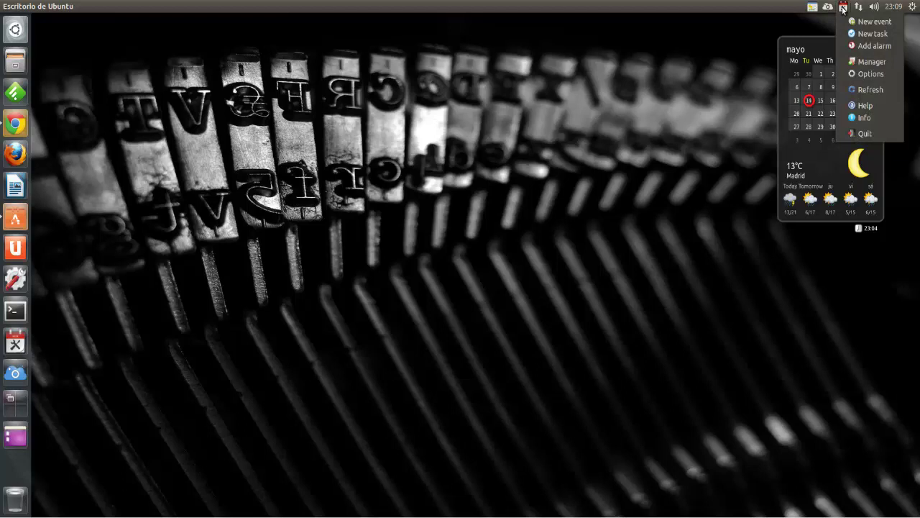
click(870, 74)
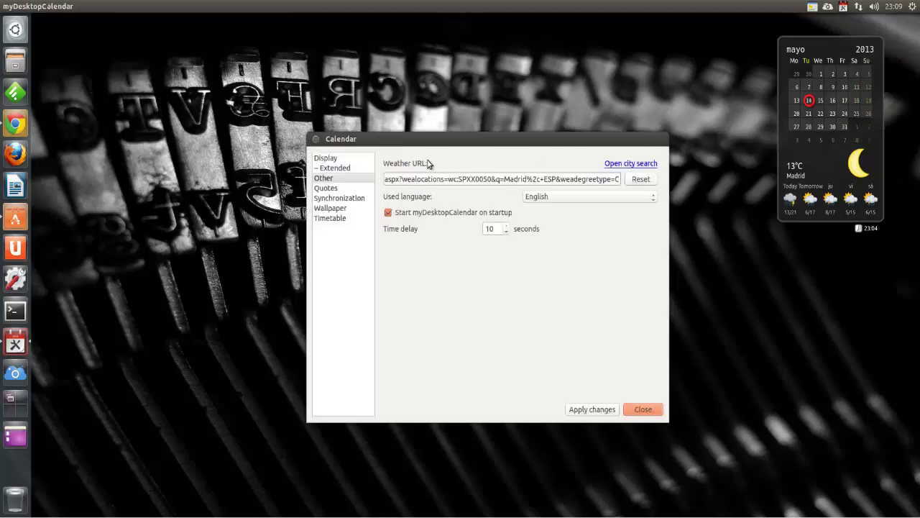
click(346, 161)
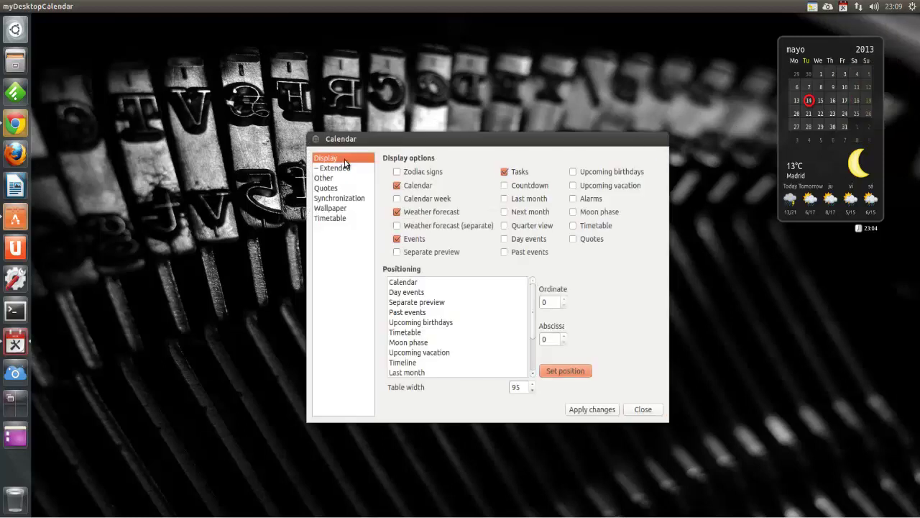
- Enable the separate weather forecast in the display options and apply the changes
click(399, 201)
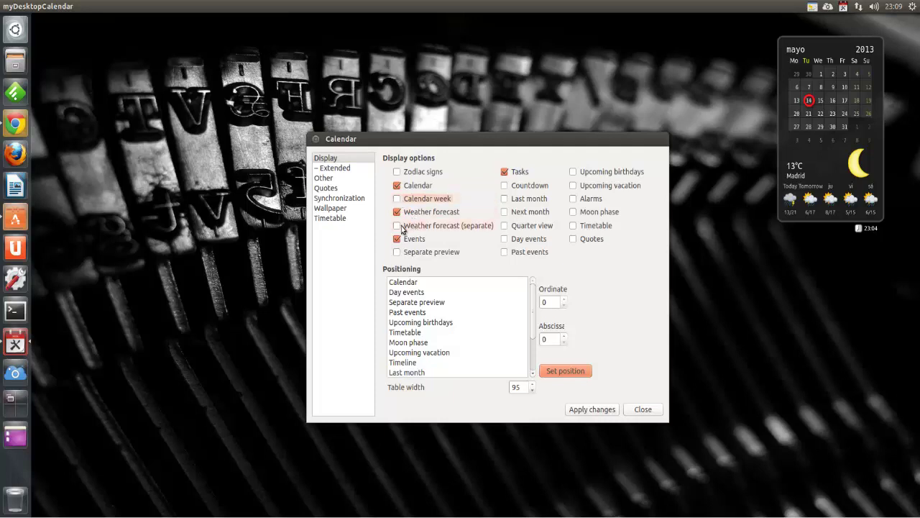
click(397, 227)
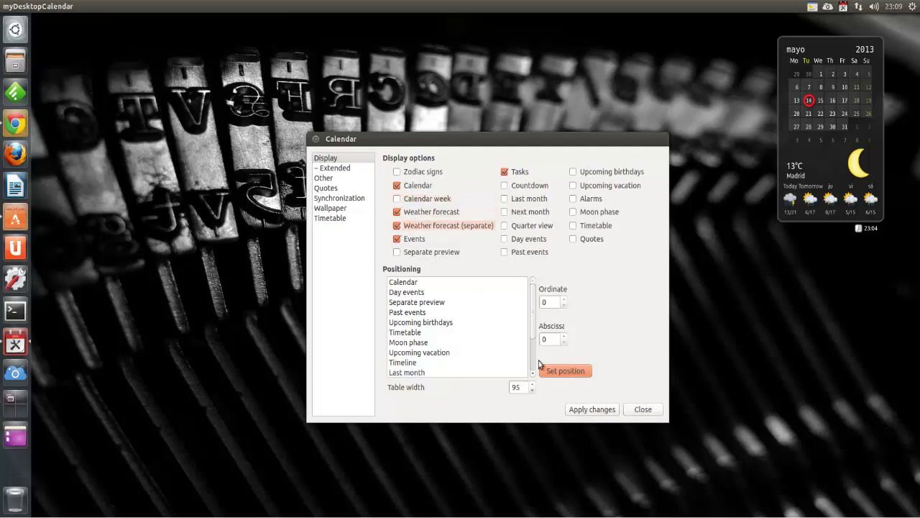
click(592, 411)
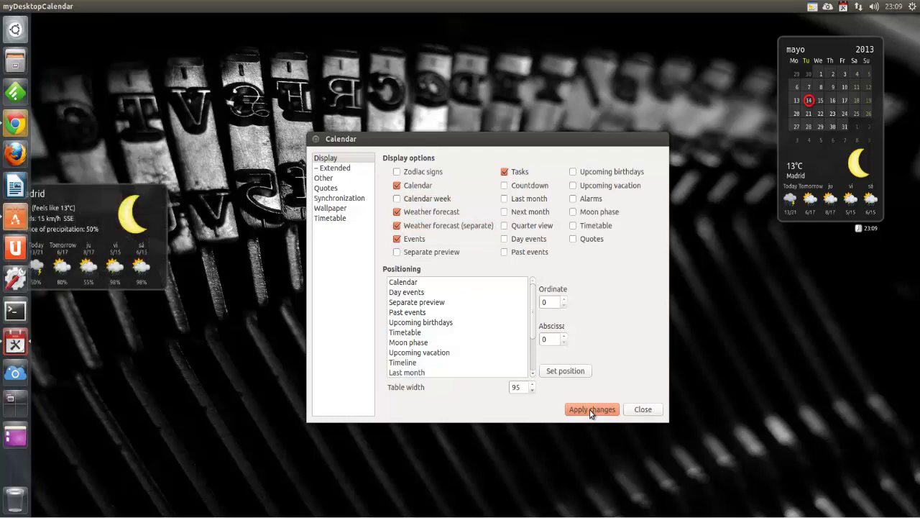
- Move the Weather block away from the screen edge toward the middle in the position layout and apply the changes
click(568, 372)
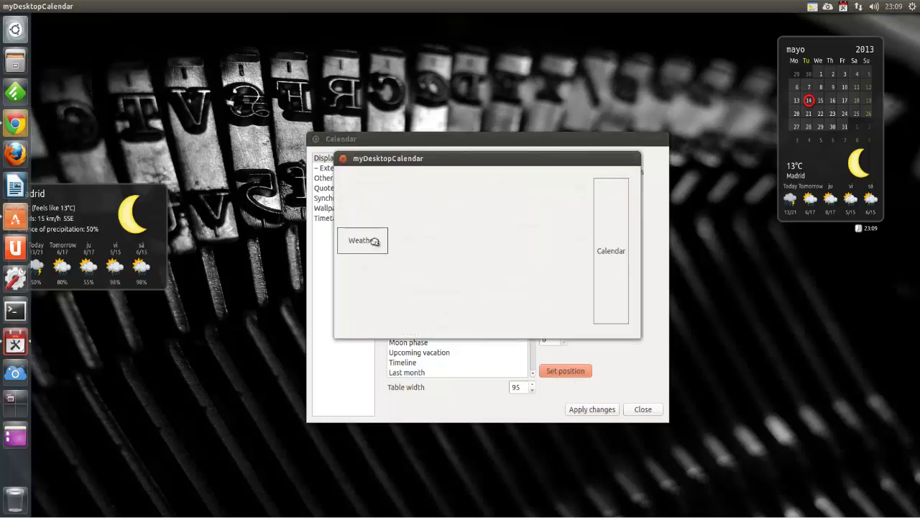
drag(374, 241, 430, 243)
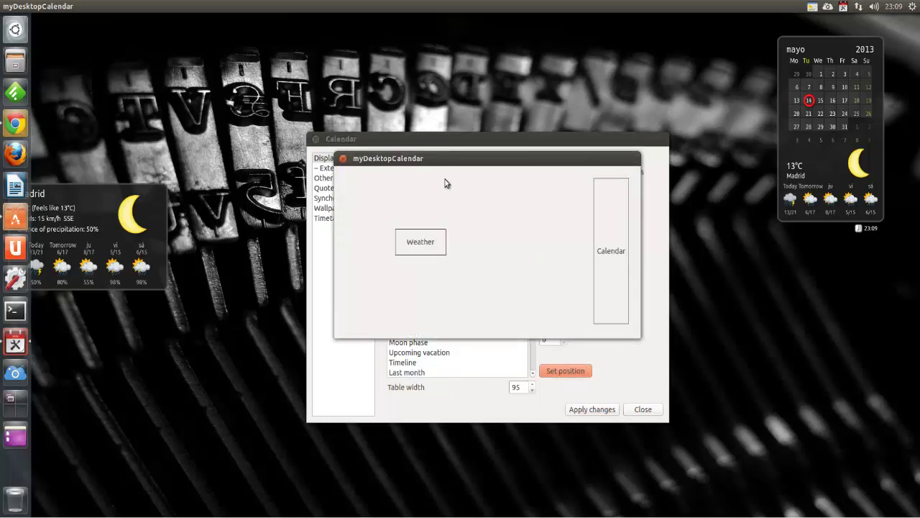
click(342, 159)
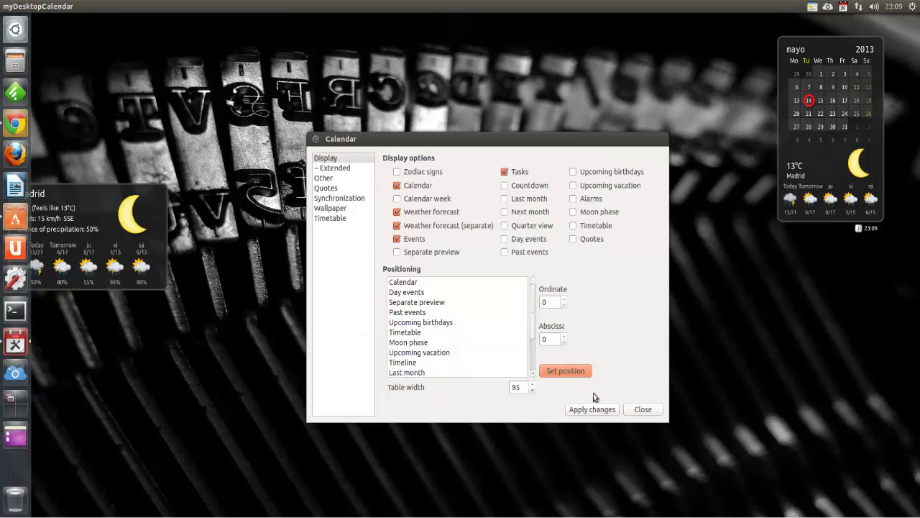
click(603, 415)
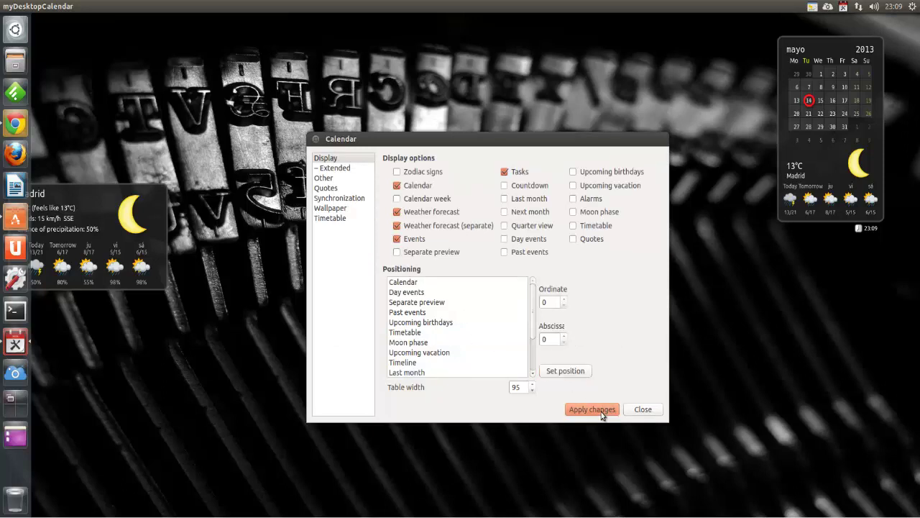
- Turn off the separate weather forecast, apply the change, and try the Countdown display option before disabling it again
click(398, 226)
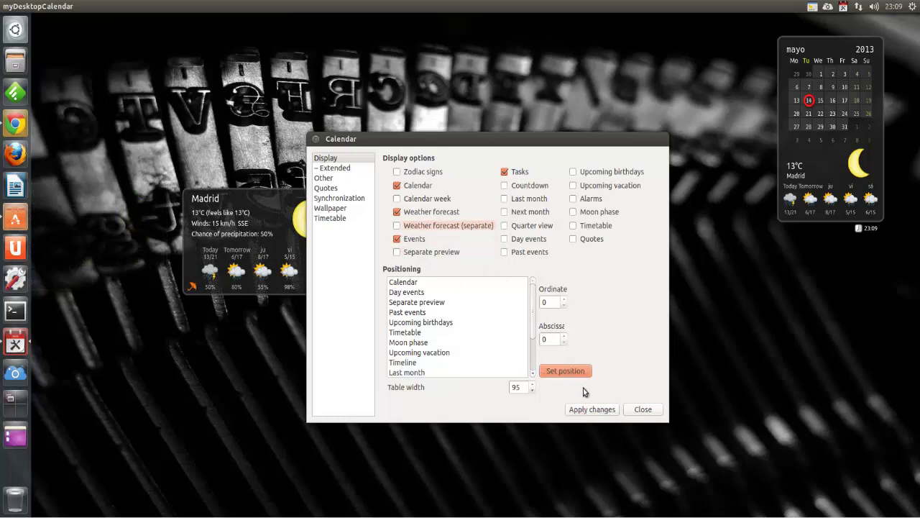
click(592, 410)
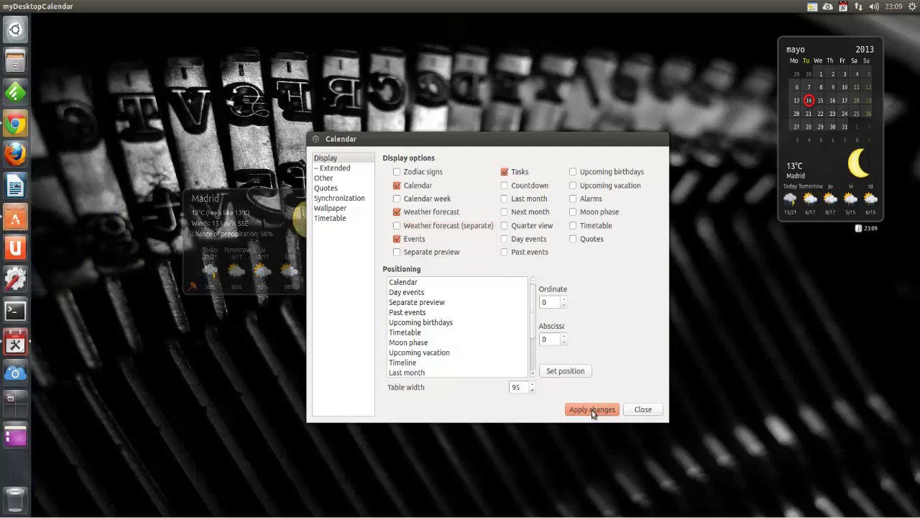
click(505, 186)
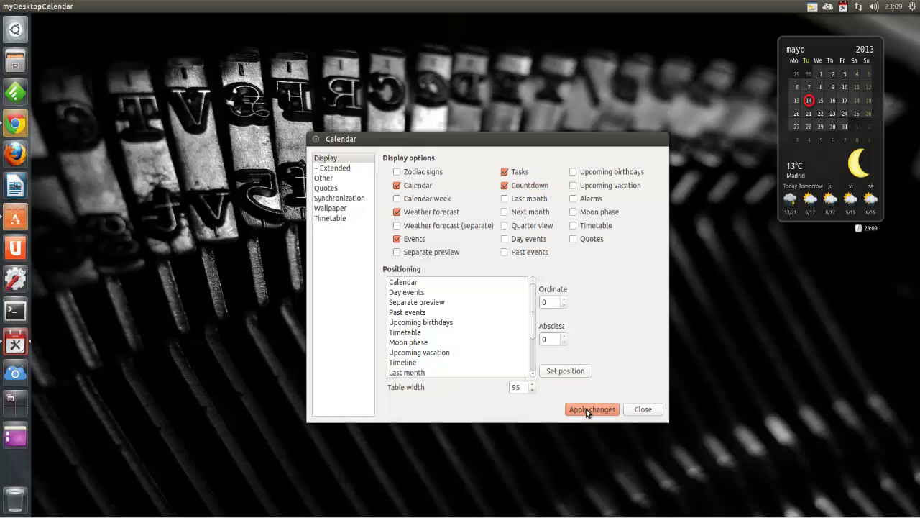
click(506, 186)
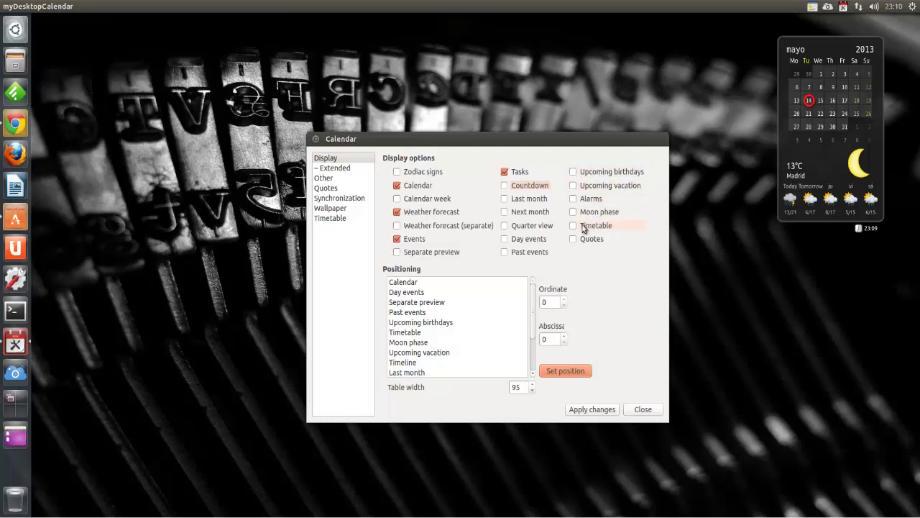
- View the Extended display settings and examine the available framework line styles, keeping SolidLine
click(334, 169)
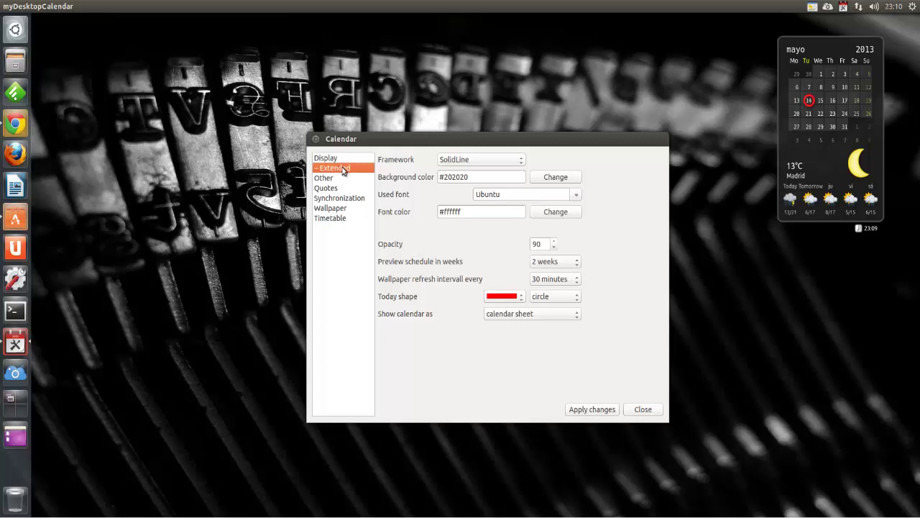
click(521, 159)
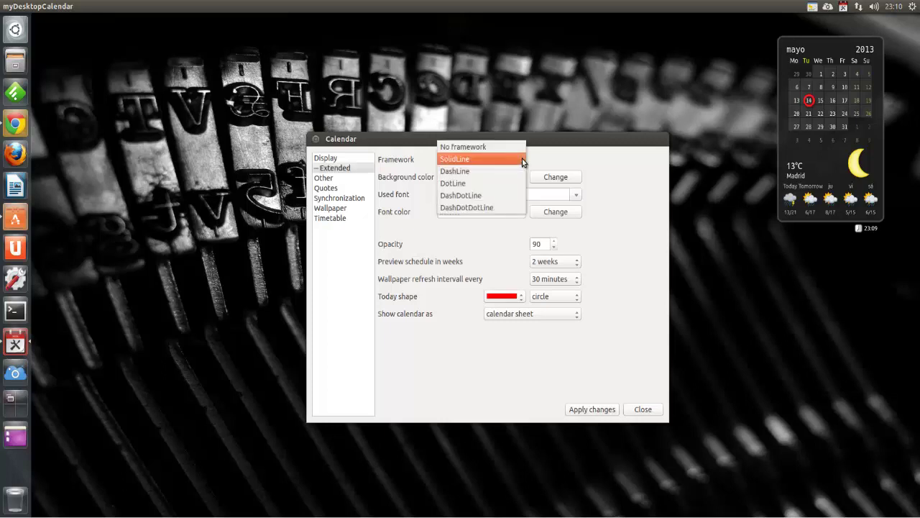
click(522, 160)
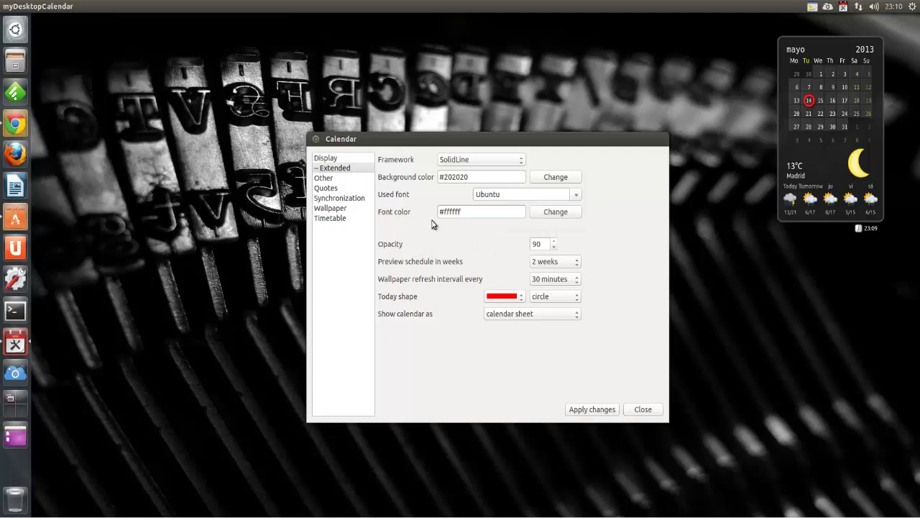
- Open the weather city search from the Other settings, search MSN Wetter for "madrid" and open the Madrid, ESP forecast
click(343, 180)
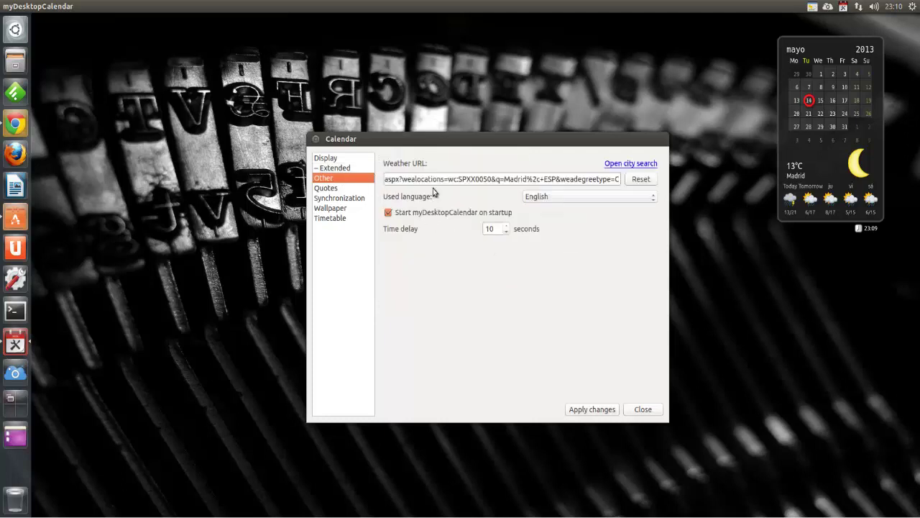
click(623, 164)
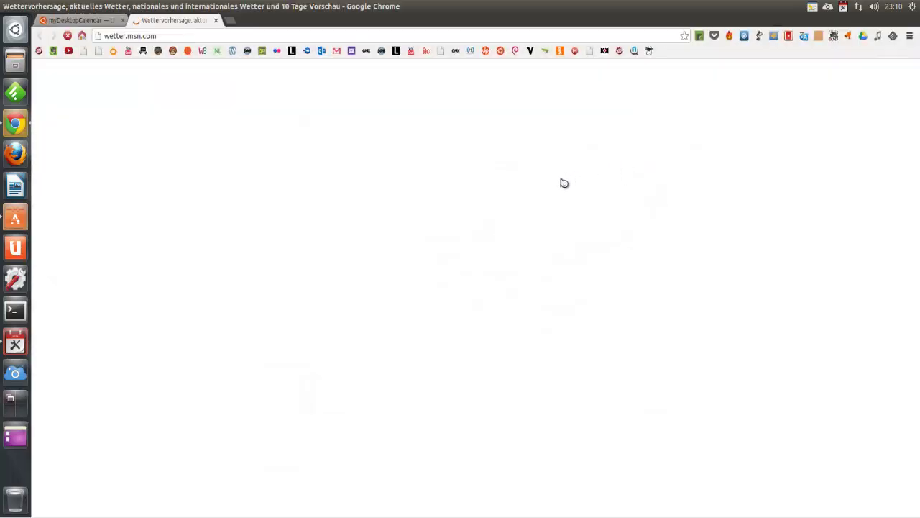
click(122, 21)
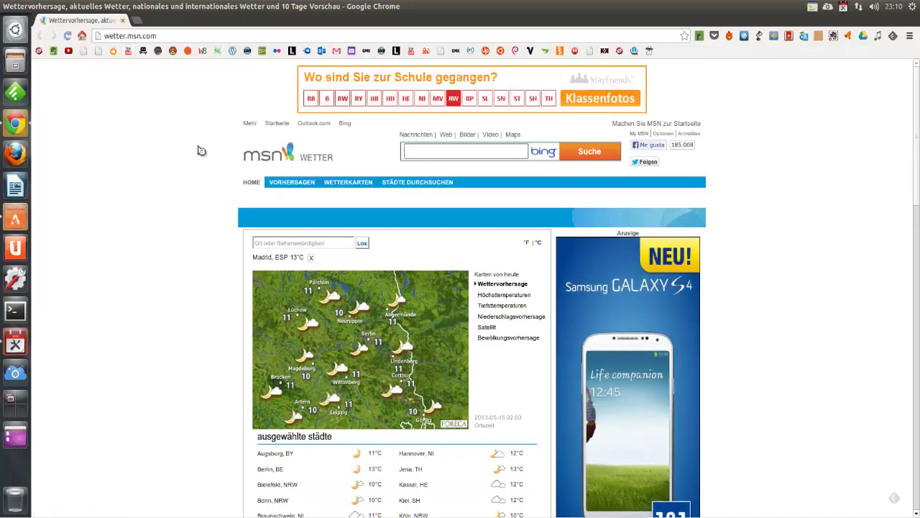
click(280, 243)
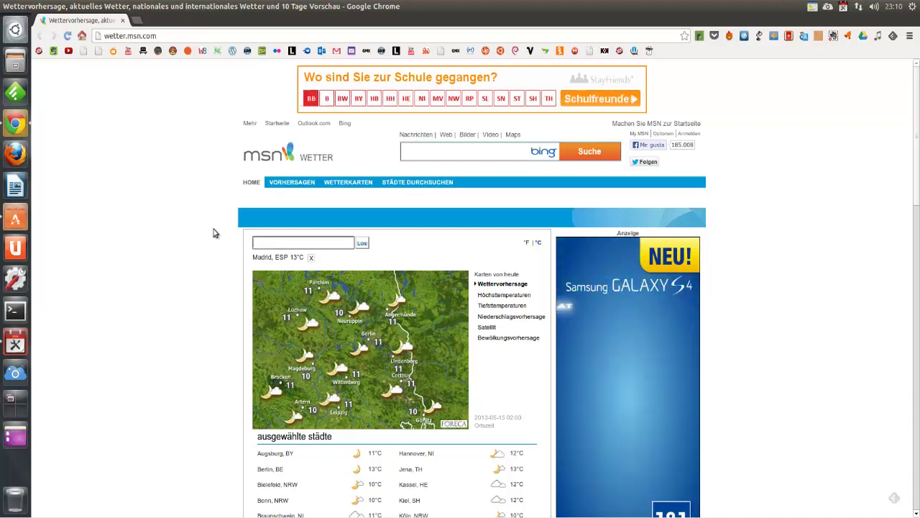
text(madrid)
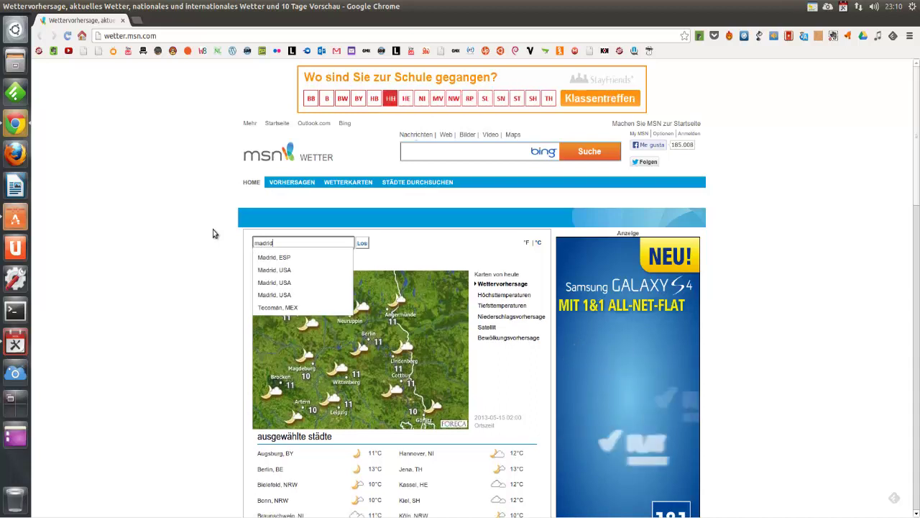
click(279, 259)
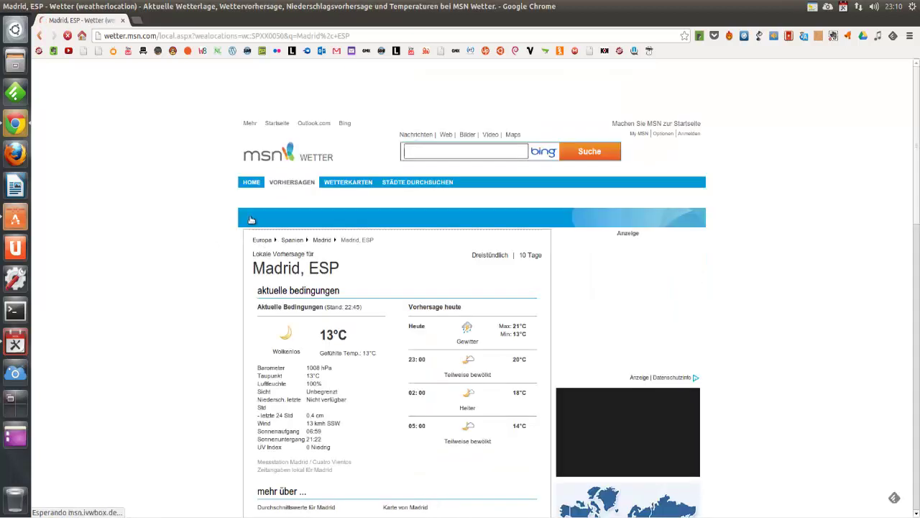
- Select the Madrid forecast page's address, show its copy options, and close the page to return to the calendar options
click(211, 35)
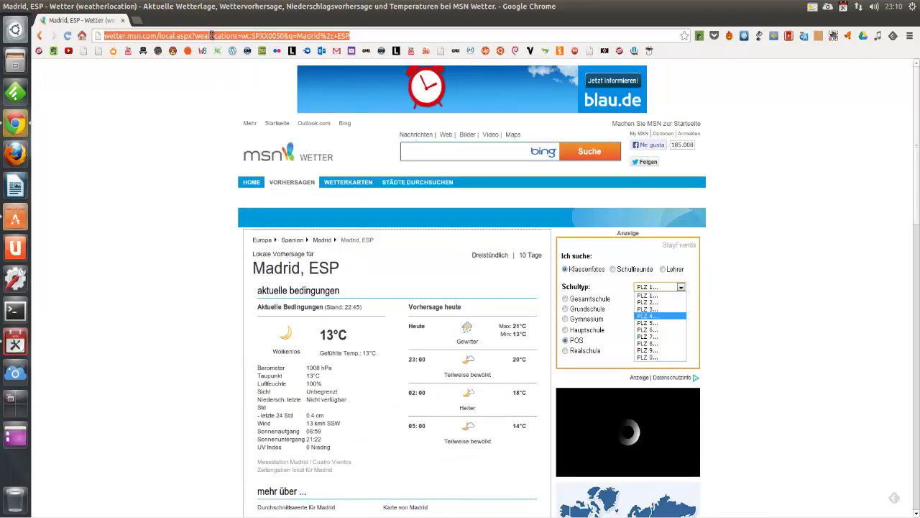
right_click(212, 35)
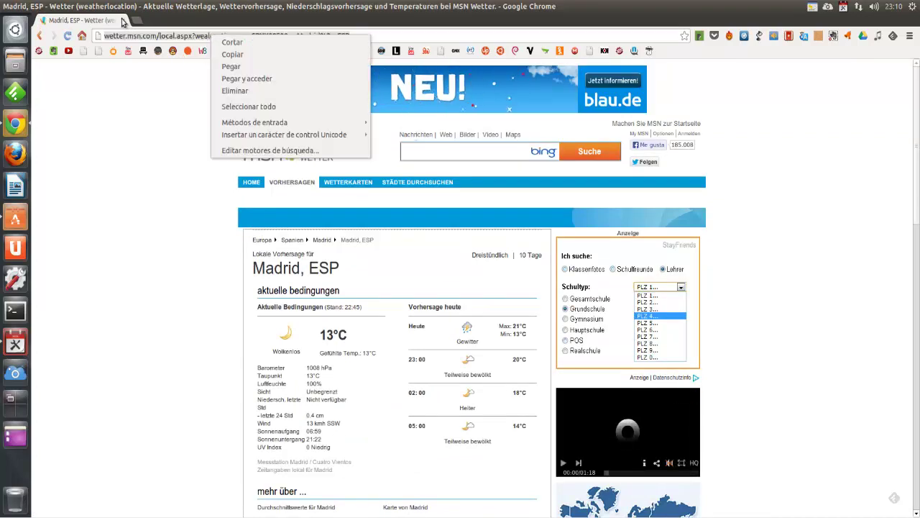
click(121, 22)
click(122, 22)
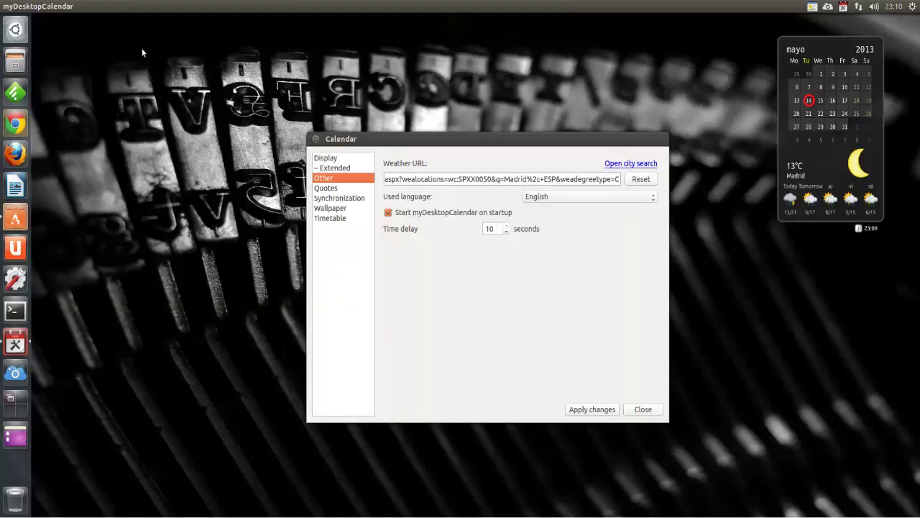
- Select the weather URL in the Other settings and examine the available interface languages, keeping English
triple_click(432, 177)
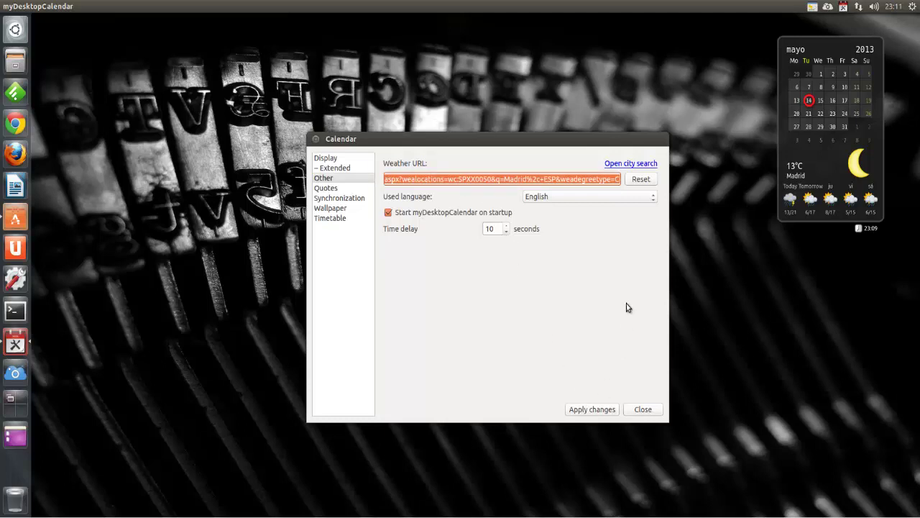
click(656, 198)
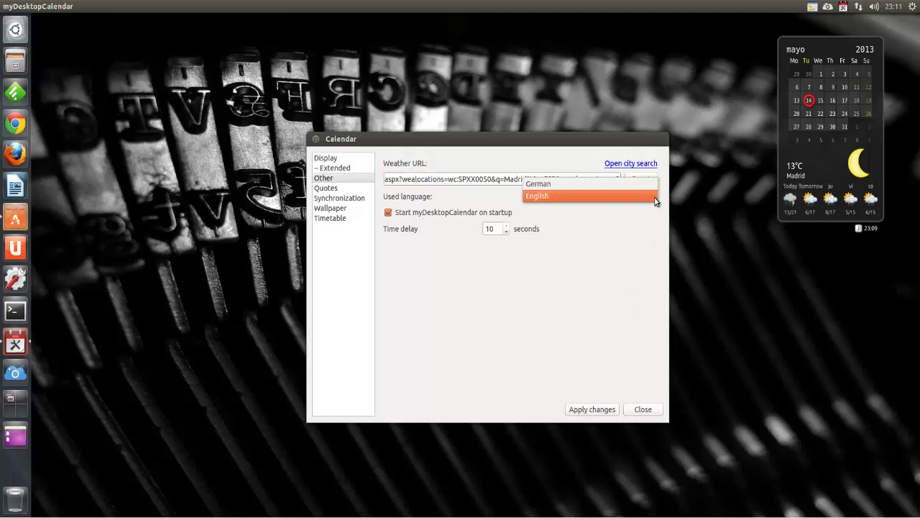
click(656, 197)
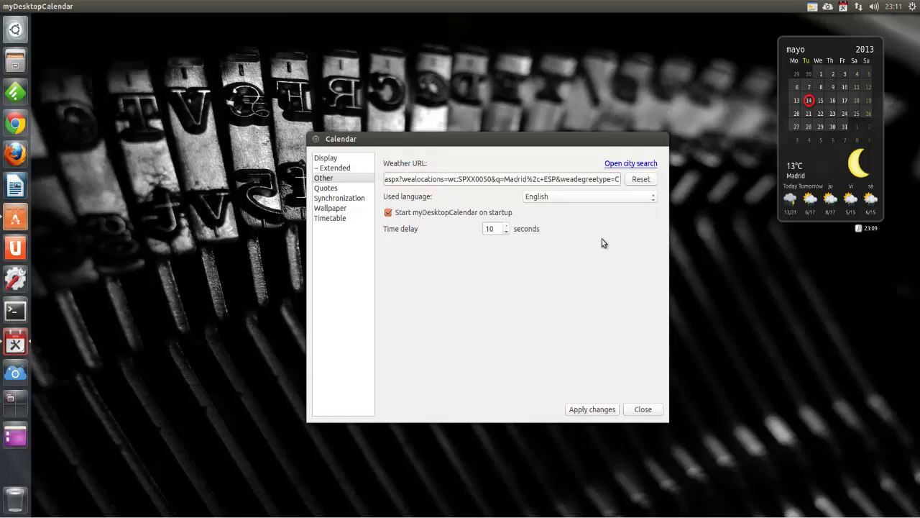
- Review the Quotes and Synchronization settings, including the synchronization switch and interval choices, leaving synchronization off and the interval at once at startup
click(342, 191)
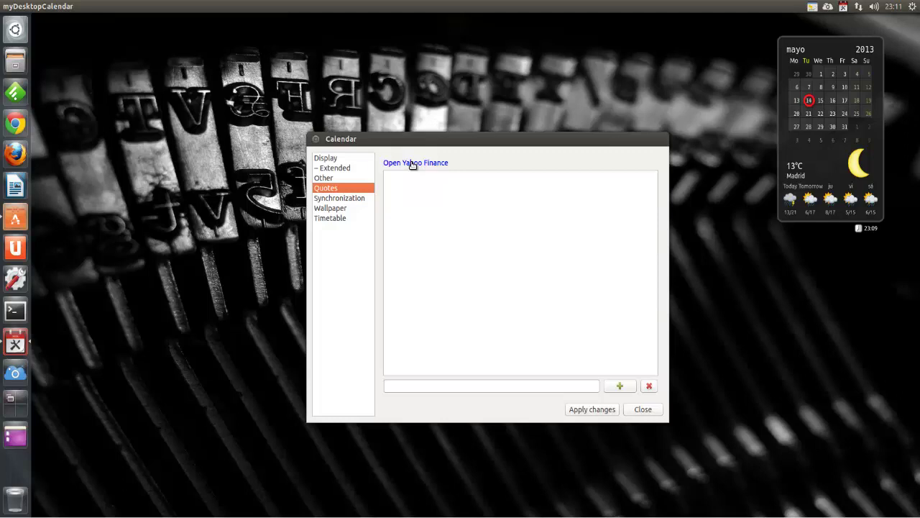
click(349, 202)
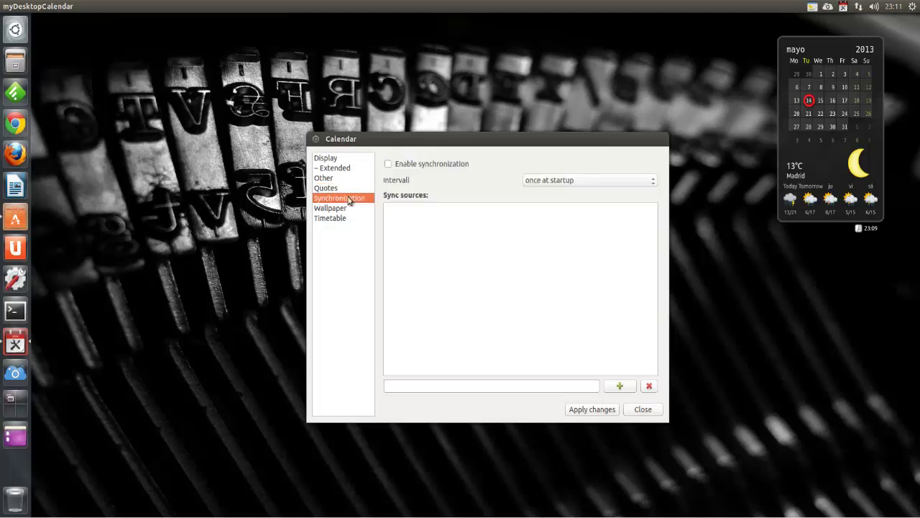
click(410, 165)
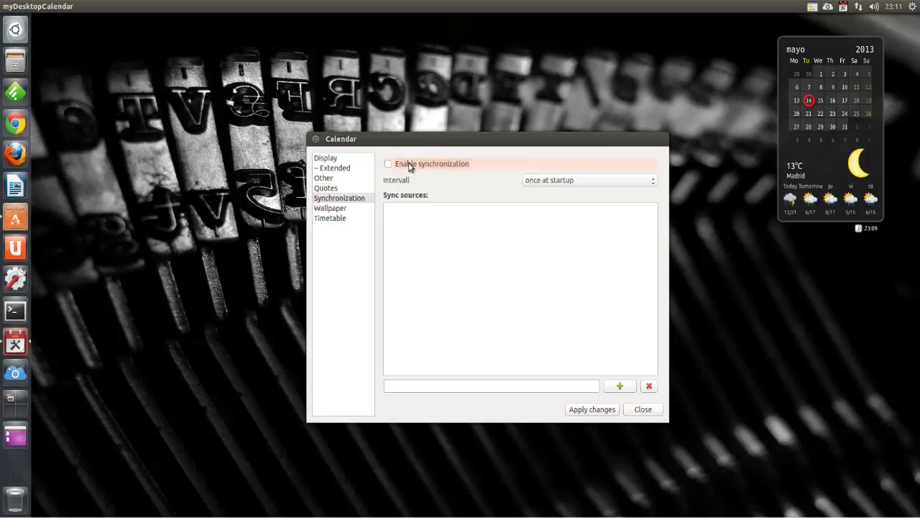
click(409, 166)
click(566, 183)
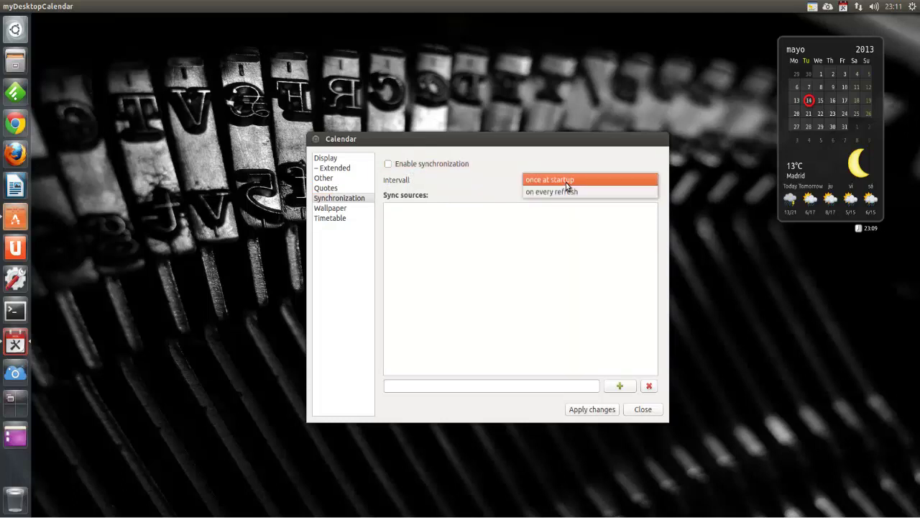
click(552, 180)
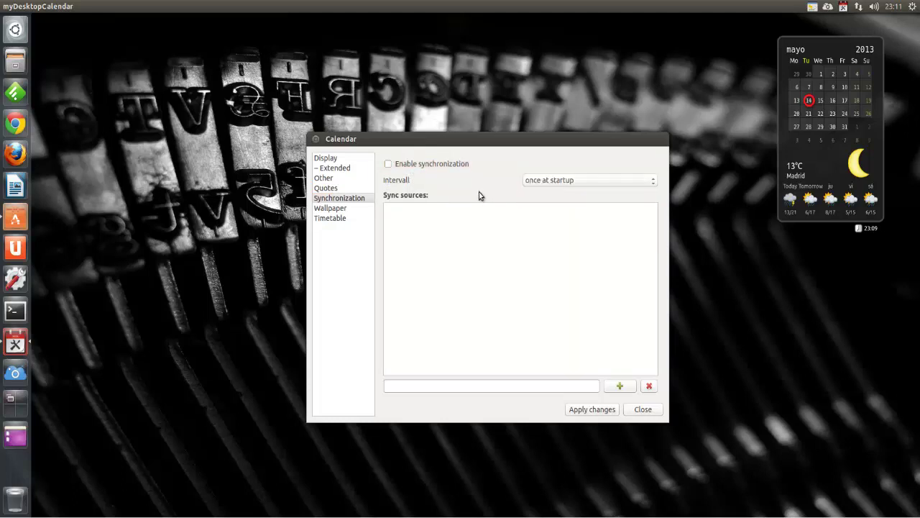
- Set the Cacomixtle_Ubunteño image from the Wallpaper settings as the current desktop wallpaper
click(344, 210)
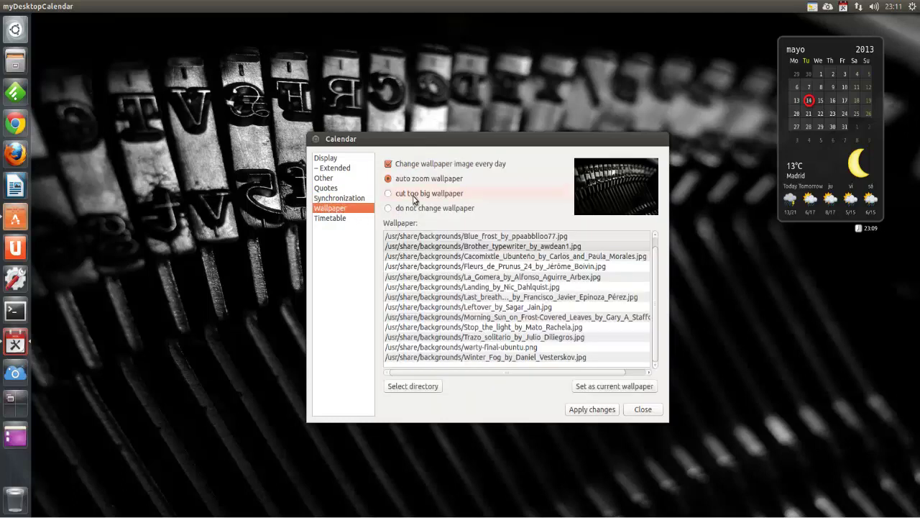
click(429, 256)
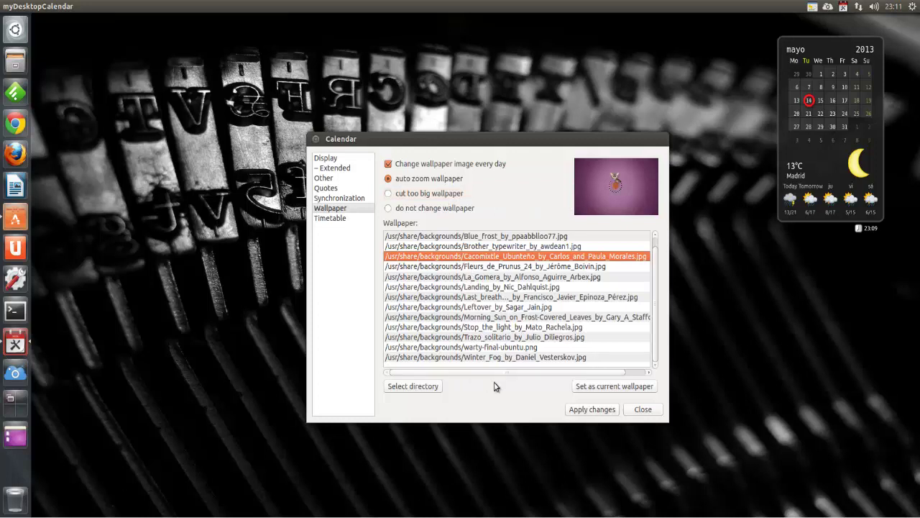
click(611, 388)
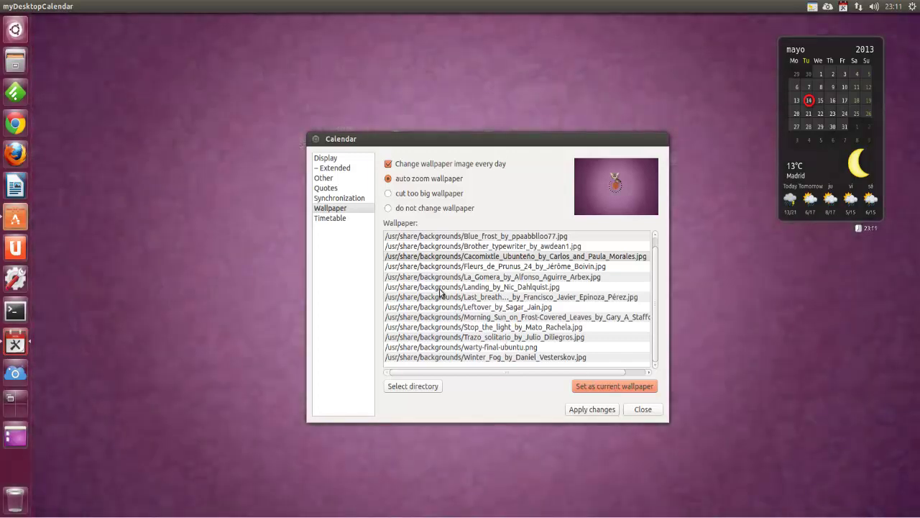
- View the Timetable settings, apply the changes and close the calendar options
click(345, 223)
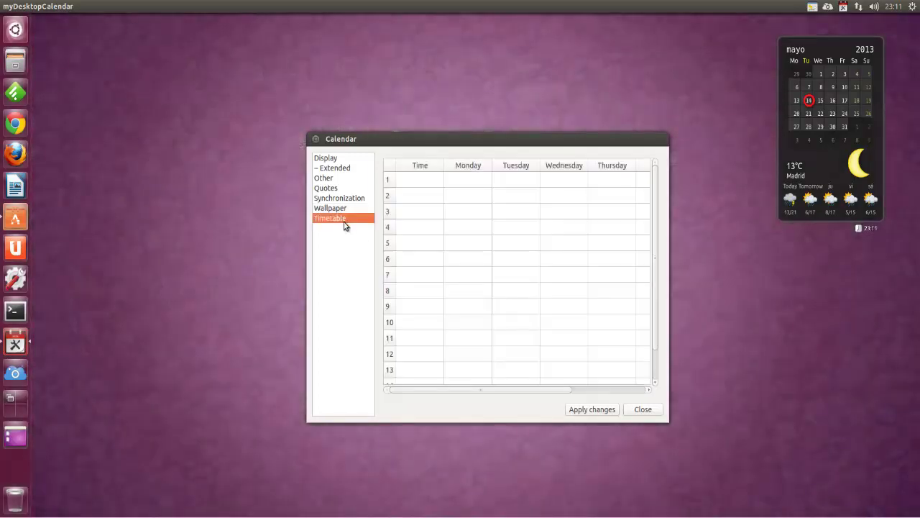
click(599, 413)
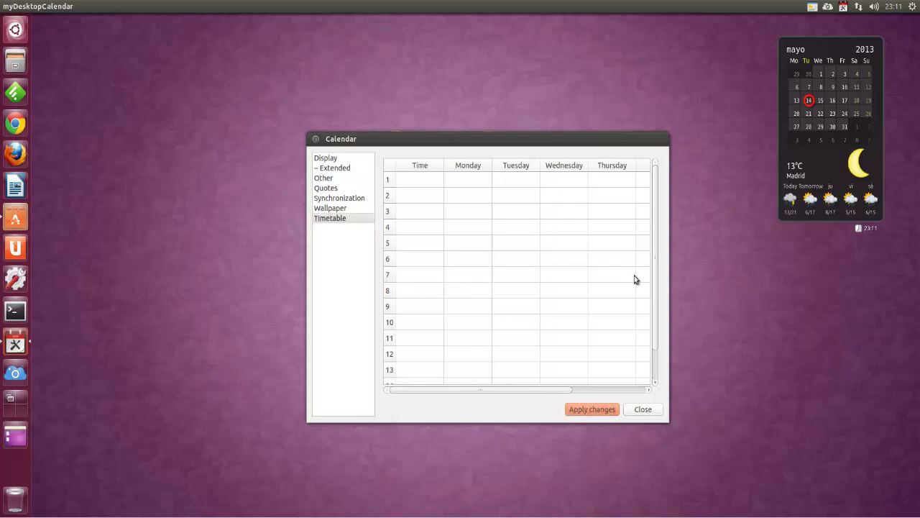
click(643, 409)
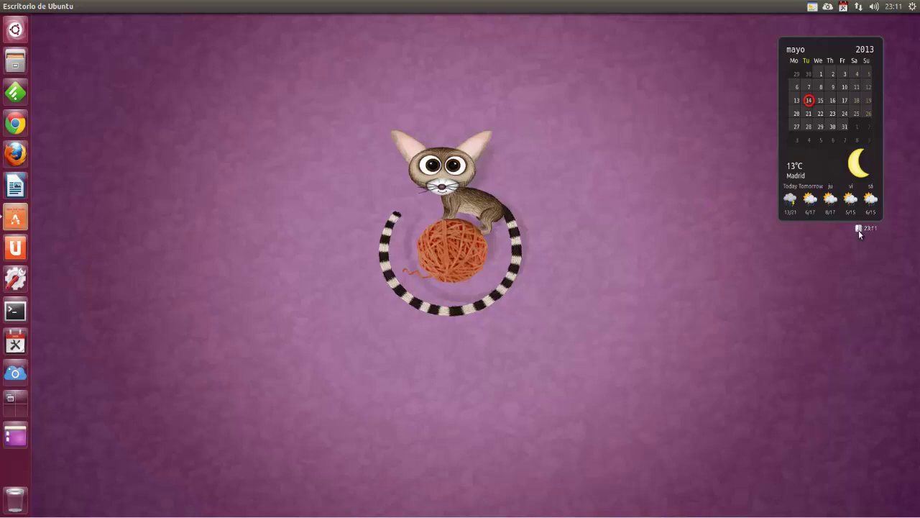
- Examine the new event form and its recurrence settings, then close it without creating an event
click(844, 8)
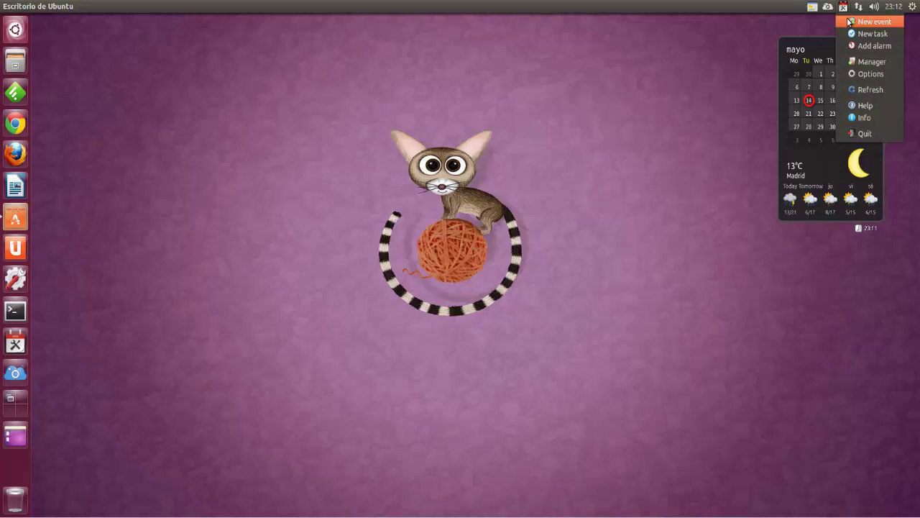
click(852, 22)
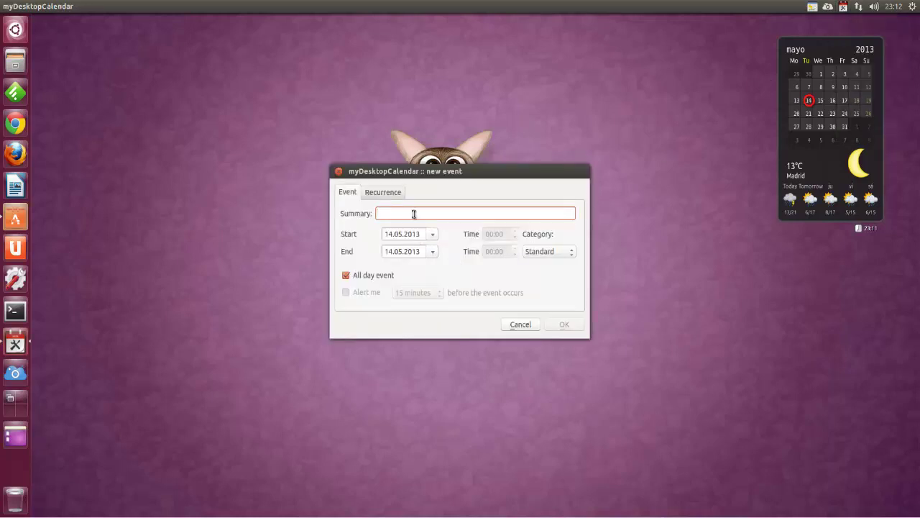
click(387, 194)
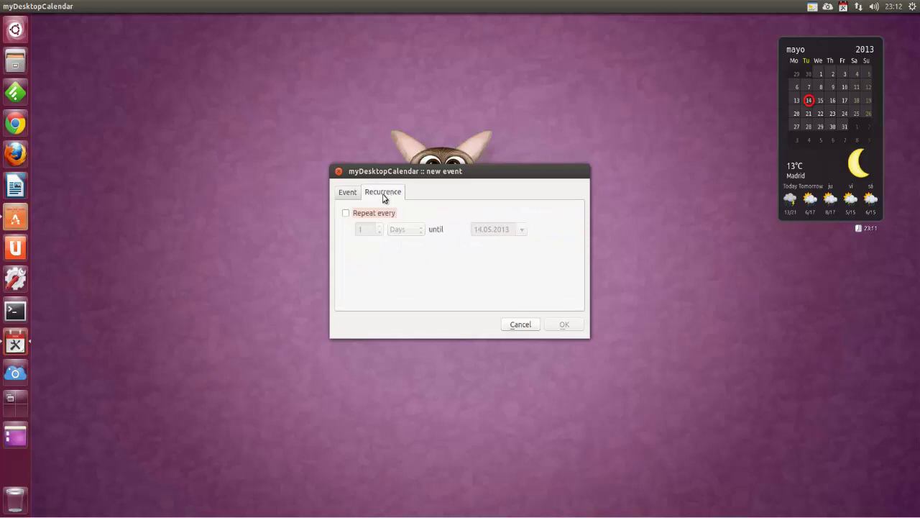
click(343, 188)
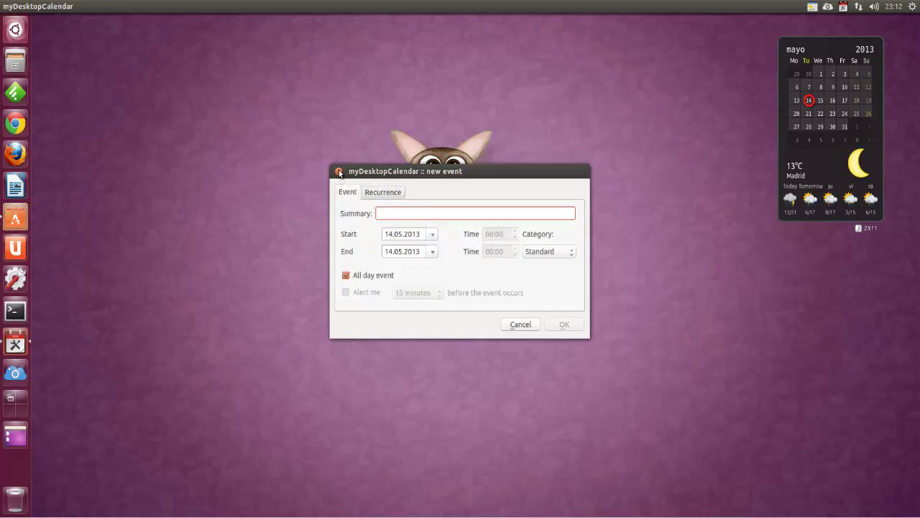
click(339, 171)
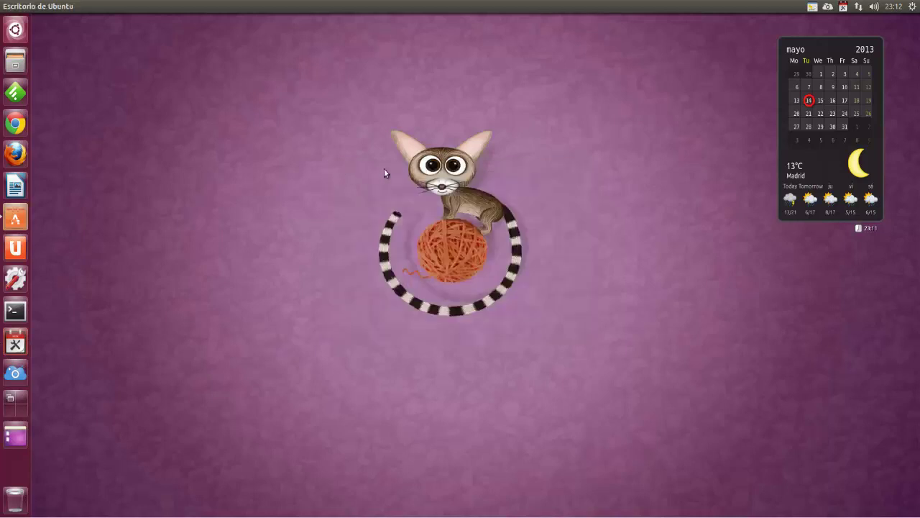
- View the new task form and the alarm creation form, closing each without adding anything
click(844, 7)
click(853, 34)
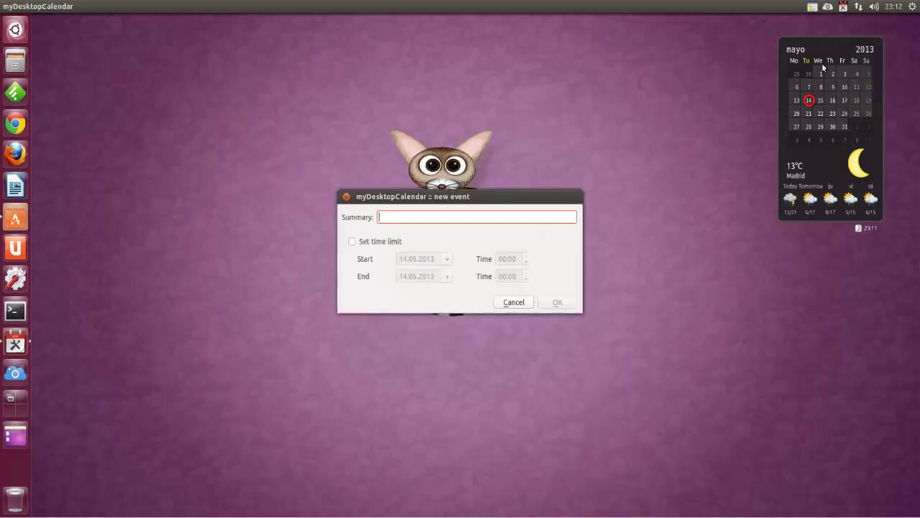
click(347, 197)
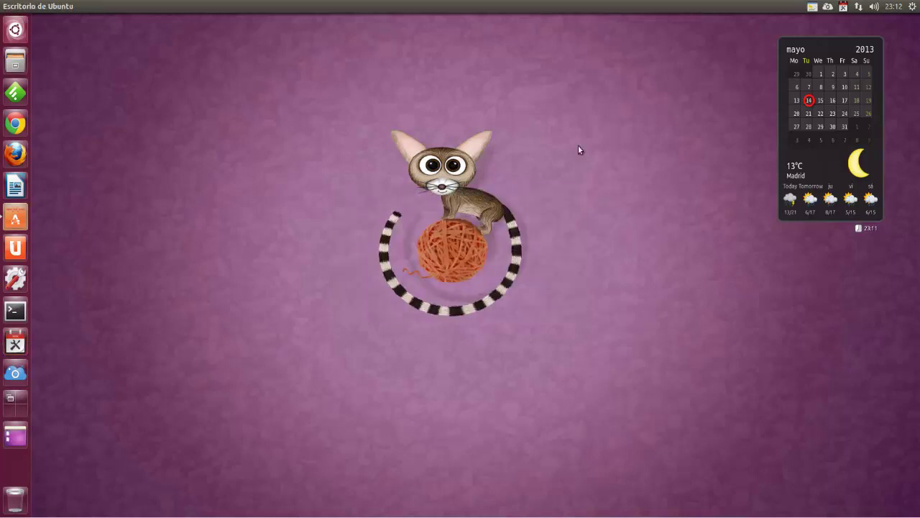
click(844, 8)
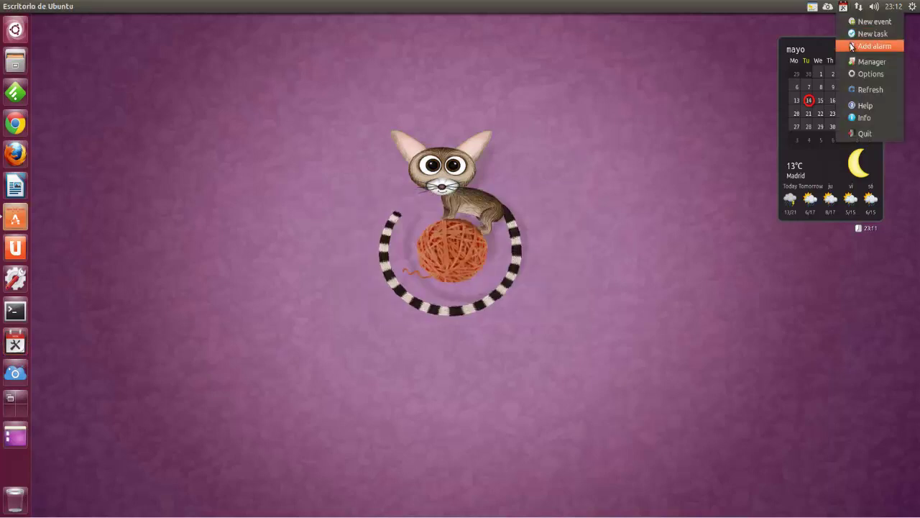
click(873, 45)
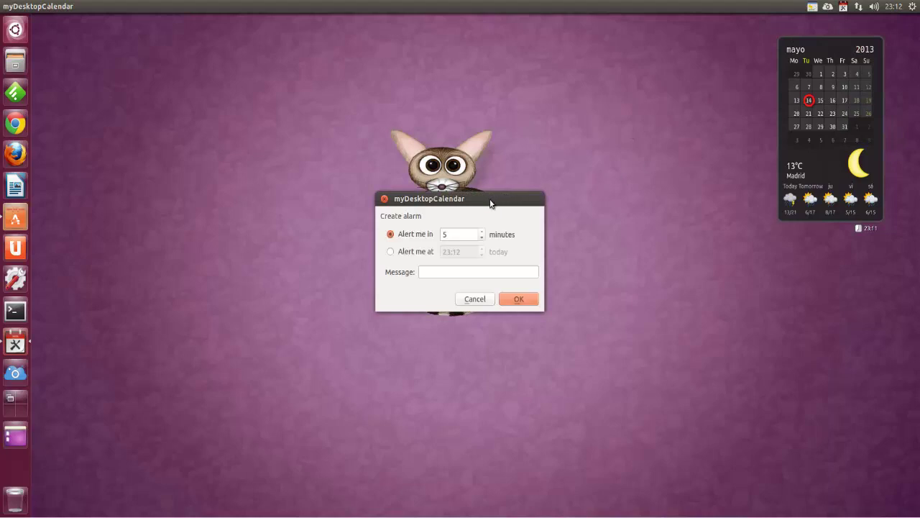
click(385, 199)
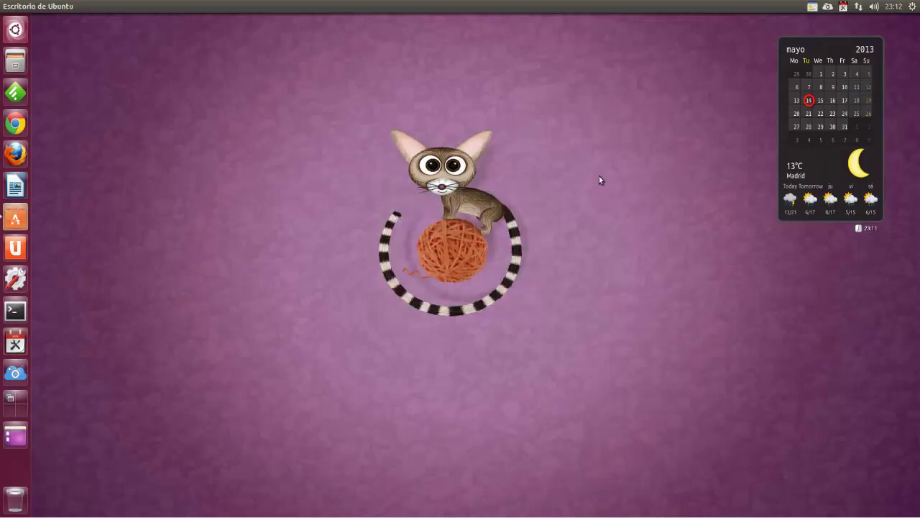
- View the calendar's Manager window for events, tasks, alarms and countdowns, and close it
click(844, 7)
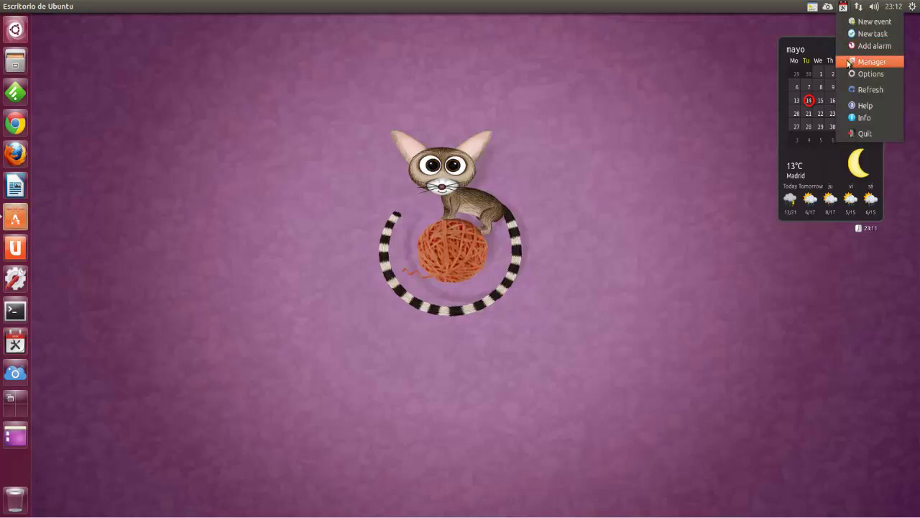
click(846, 63)
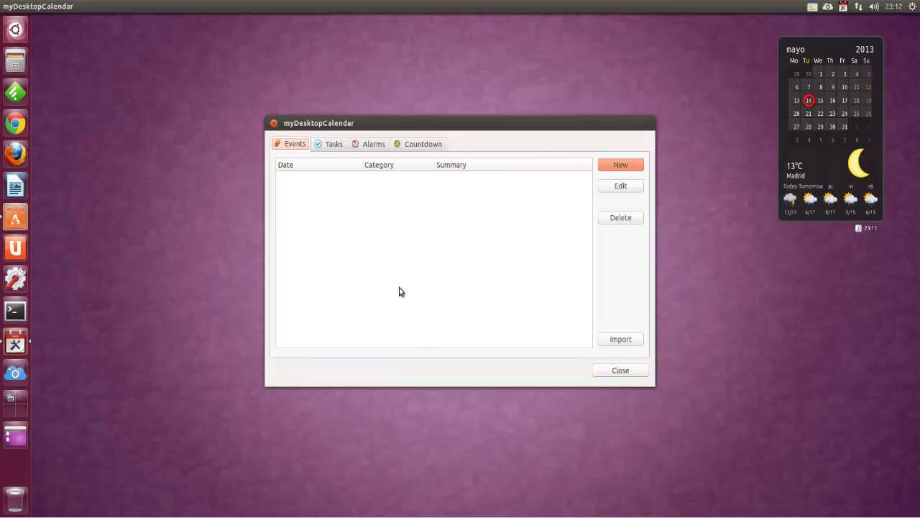
click(617, 370)
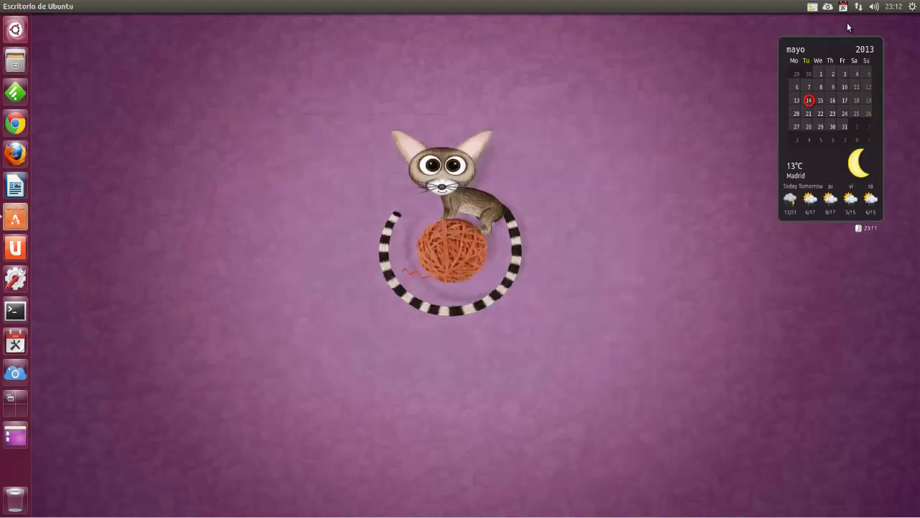
- View the calendar's Help FAQ page and its version and licence information, closing each one
click(845, 7)
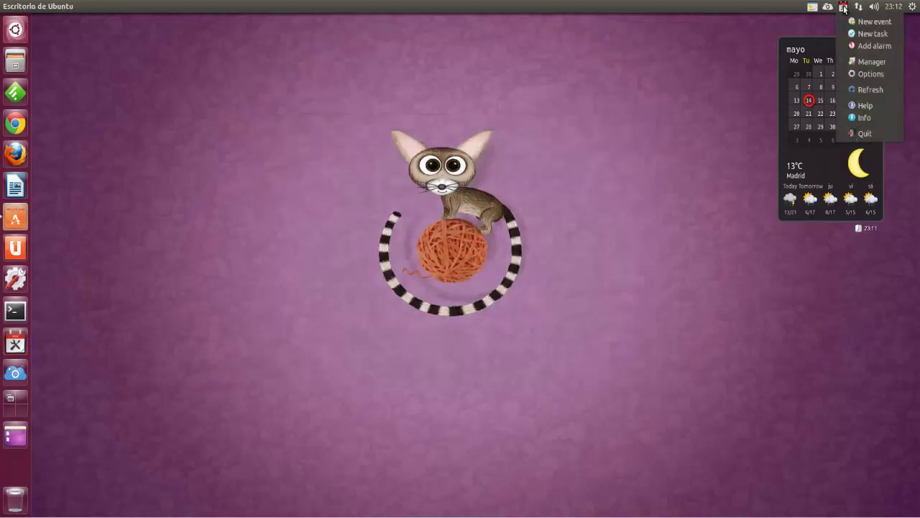
click(853, 104)
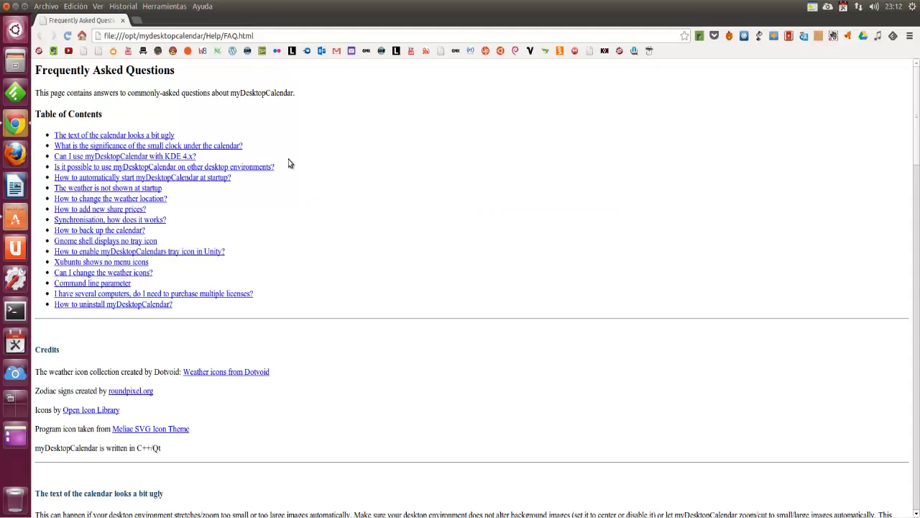
click(123, 20)
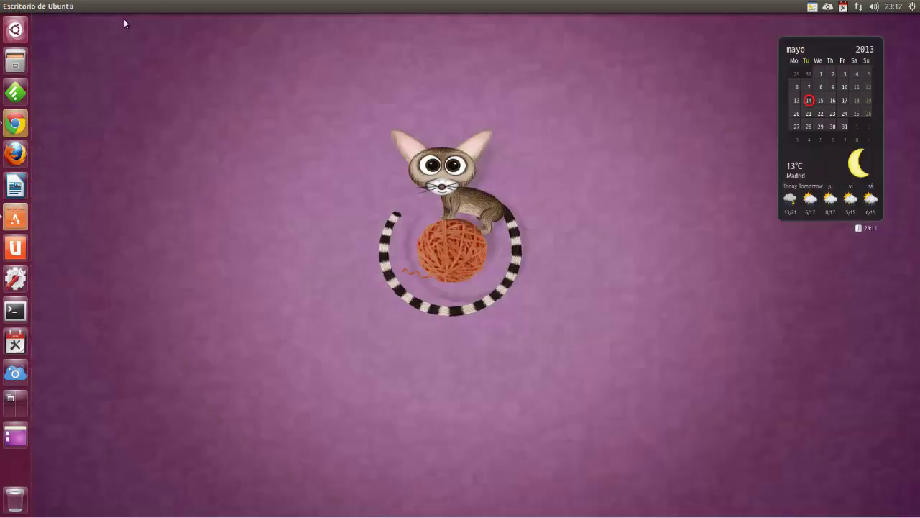
click(843, 7)
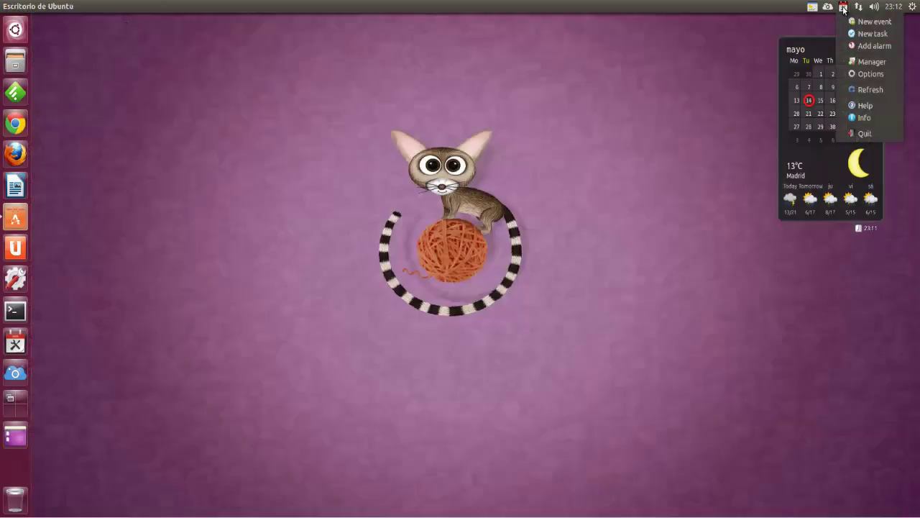
click(852, 116)
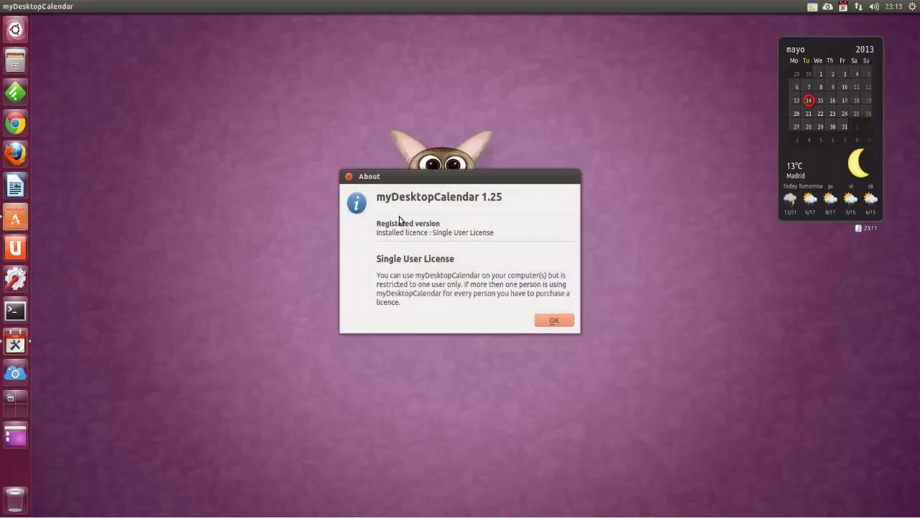
click(349, 177)
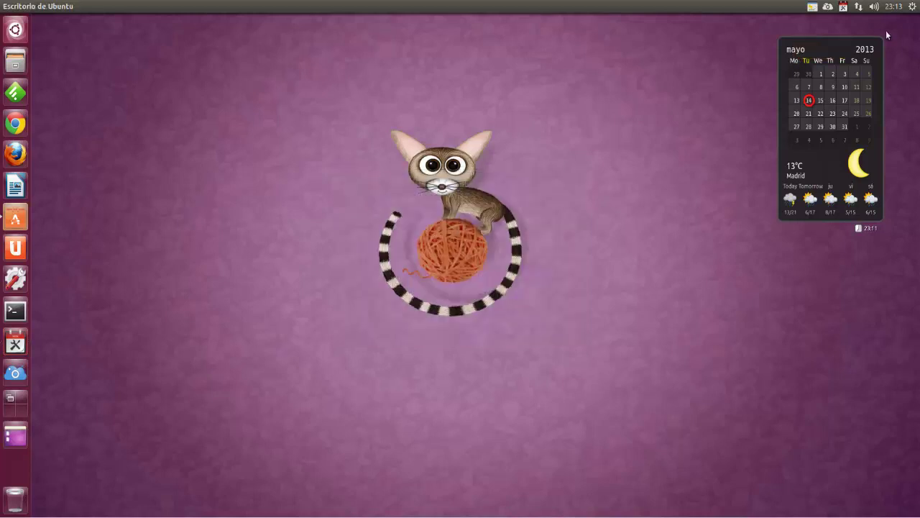
drag(887, 30, 727, 248)
drag(857, 228, 898, 258)
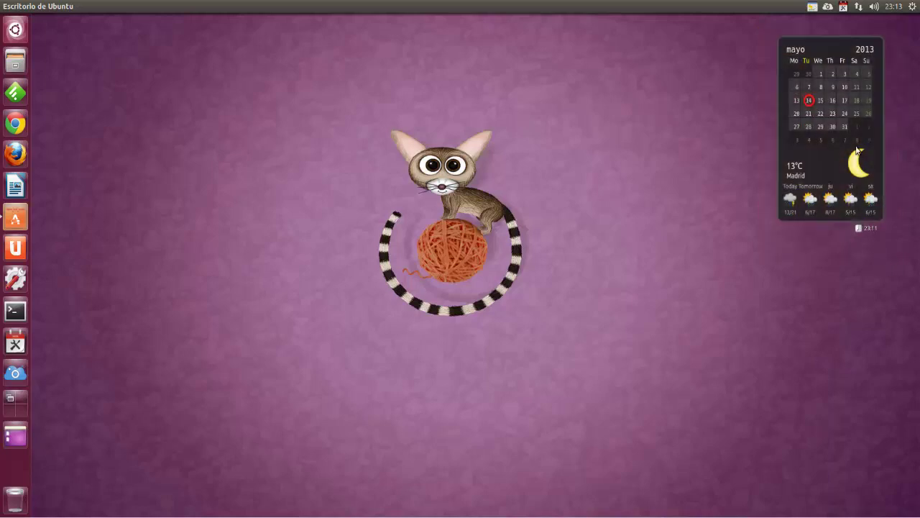